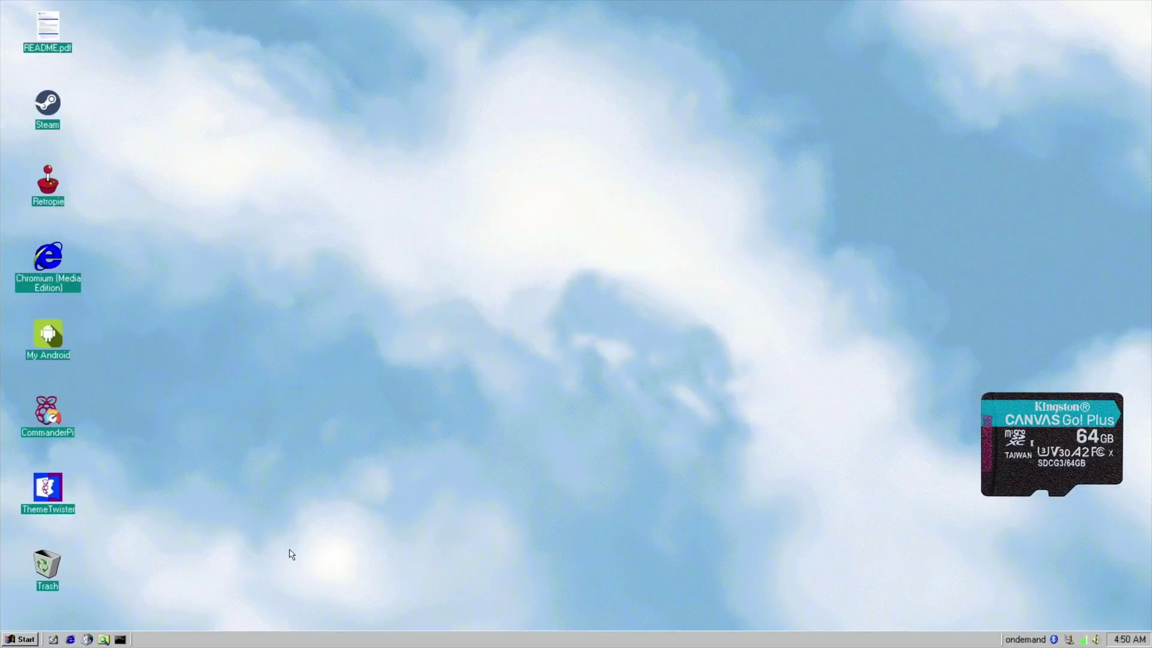
- Launch Raspberry Pi Diagnostics from Accessories and run the SD Card Speed Test
click(20, 638)
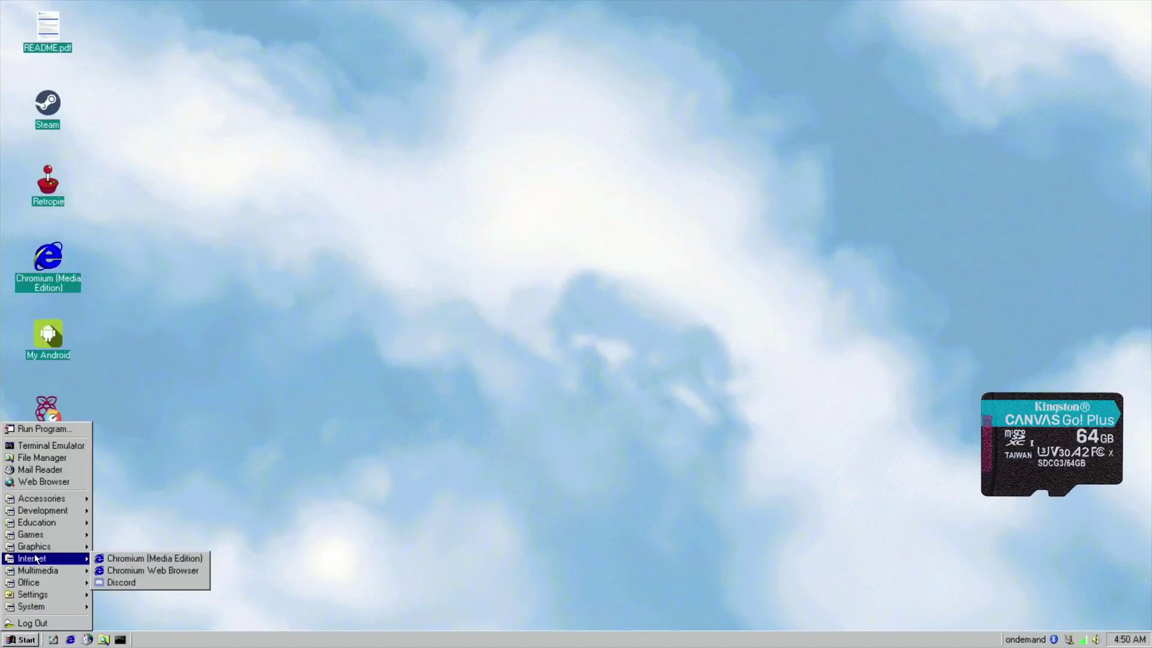
mouse_move(38, 538)
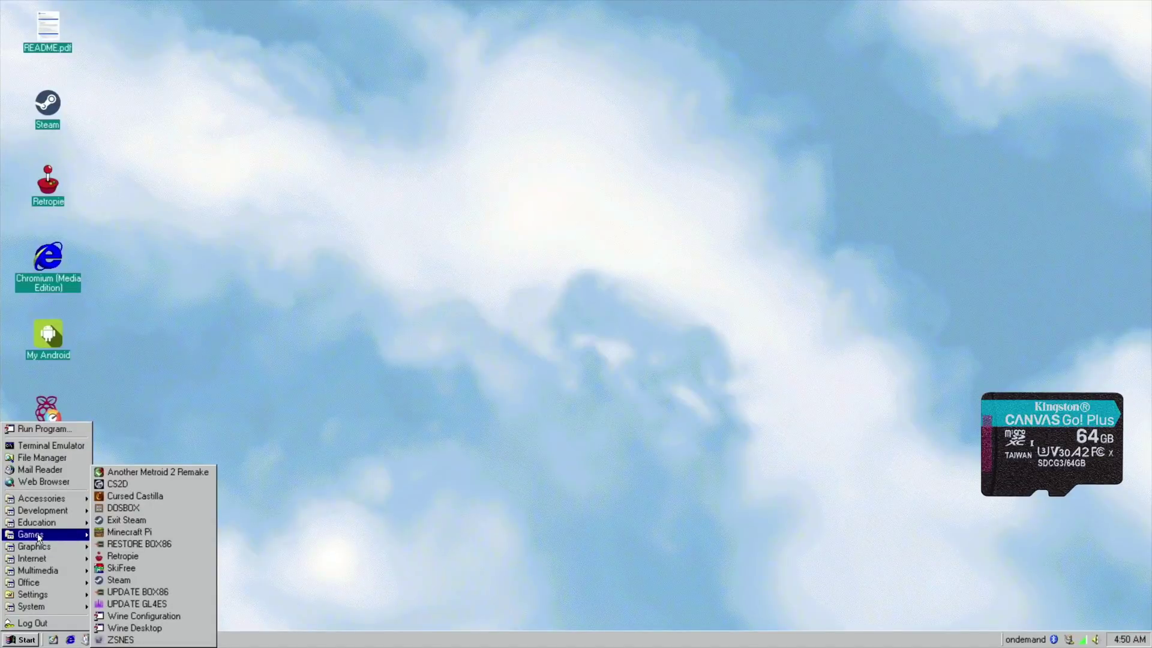
mouse_move(70, 499)
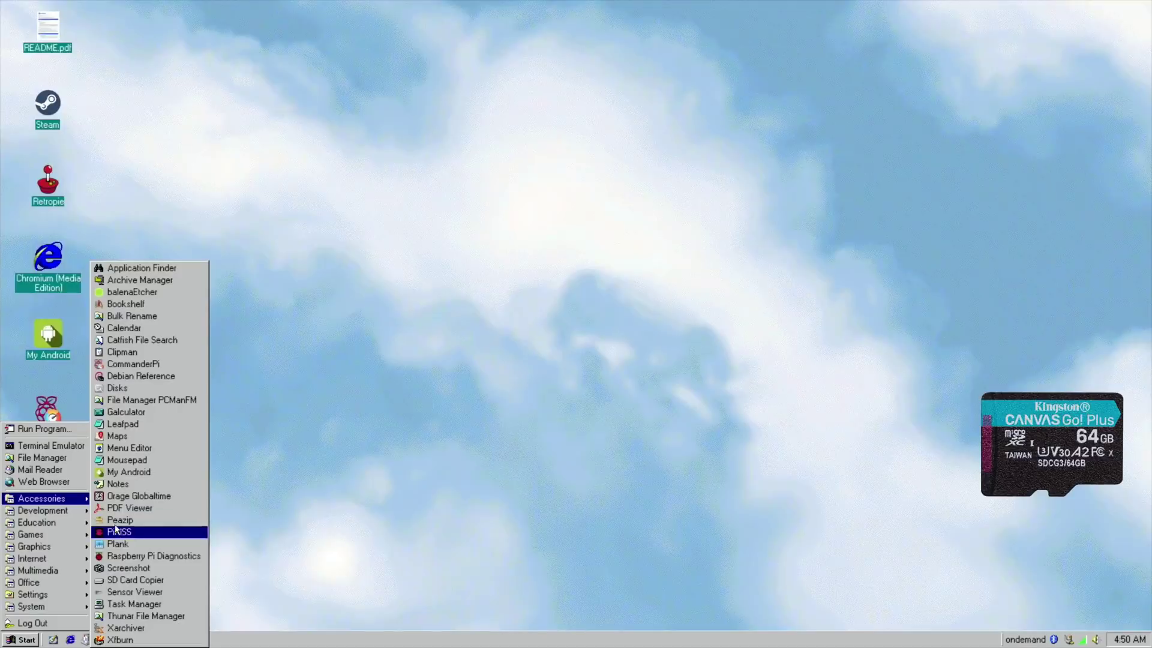
click(131, 557)
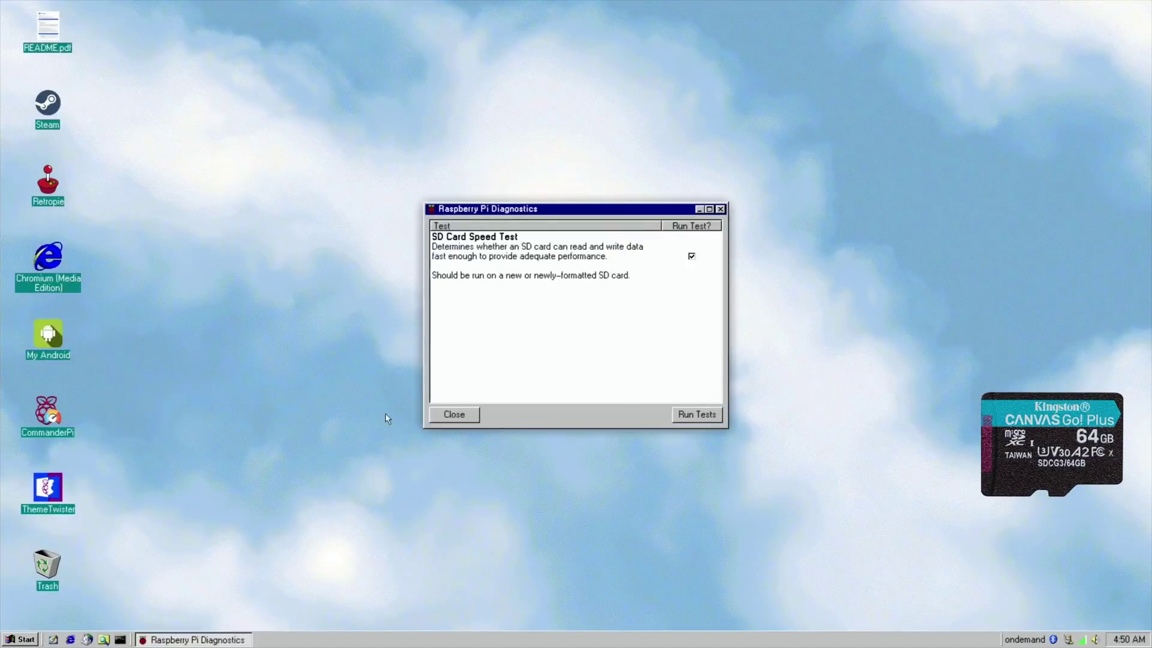
click(690, 420)
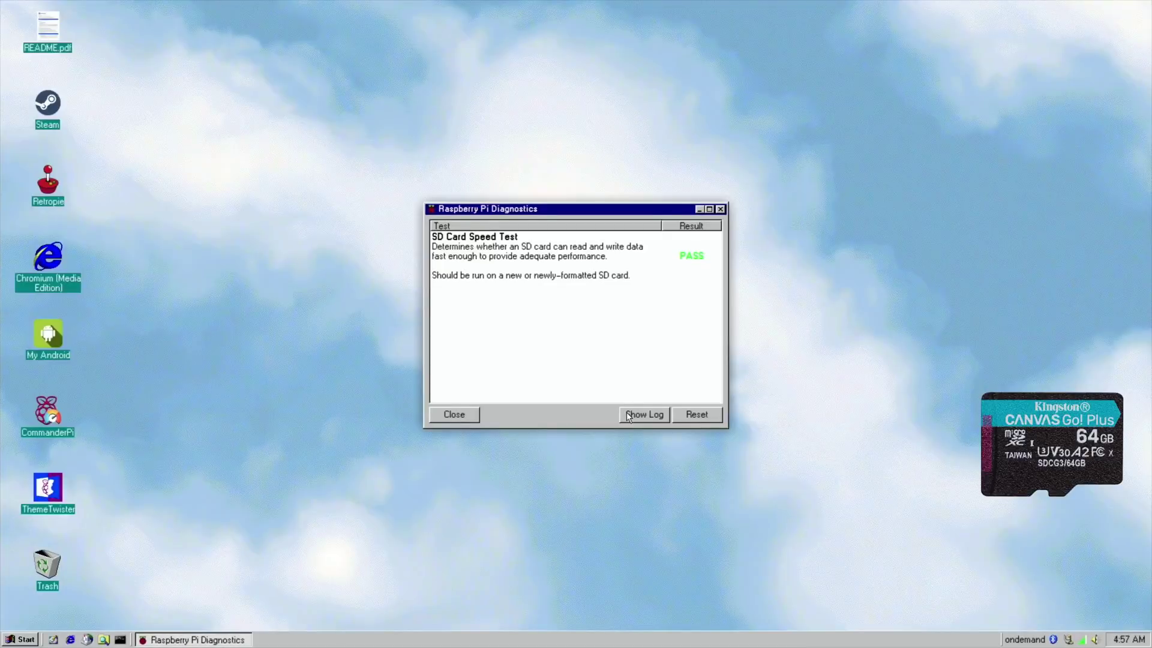
- Open the passing rpdiags.txt speed-test log in Mousepad and save it
click(628, 415)
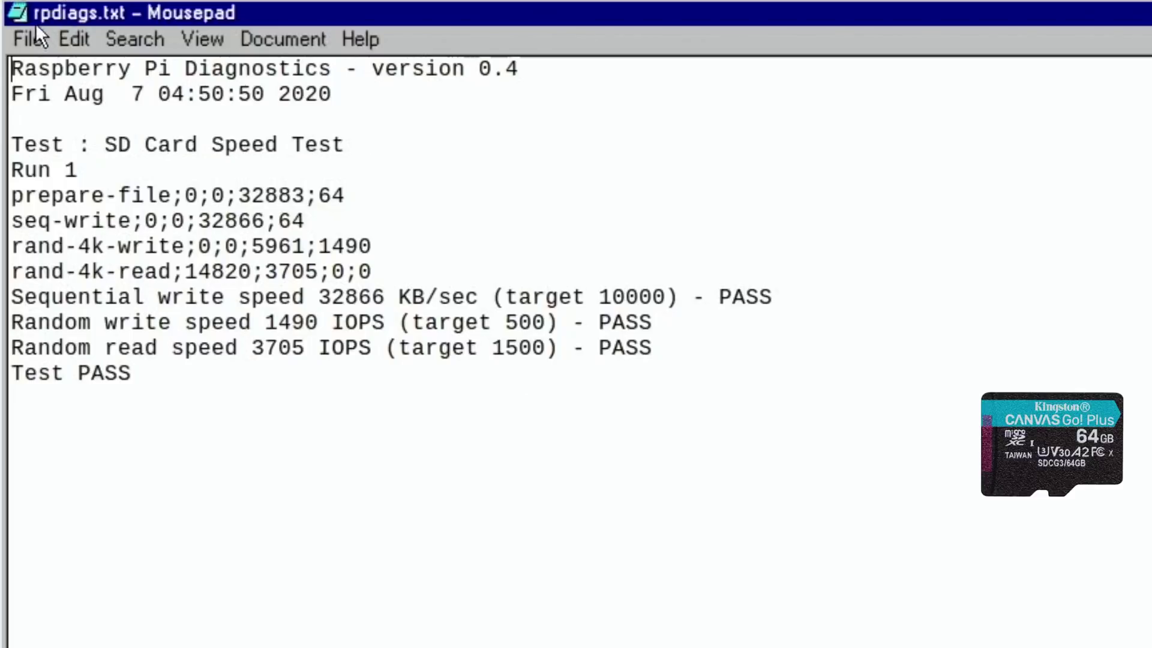
click(19, 38)
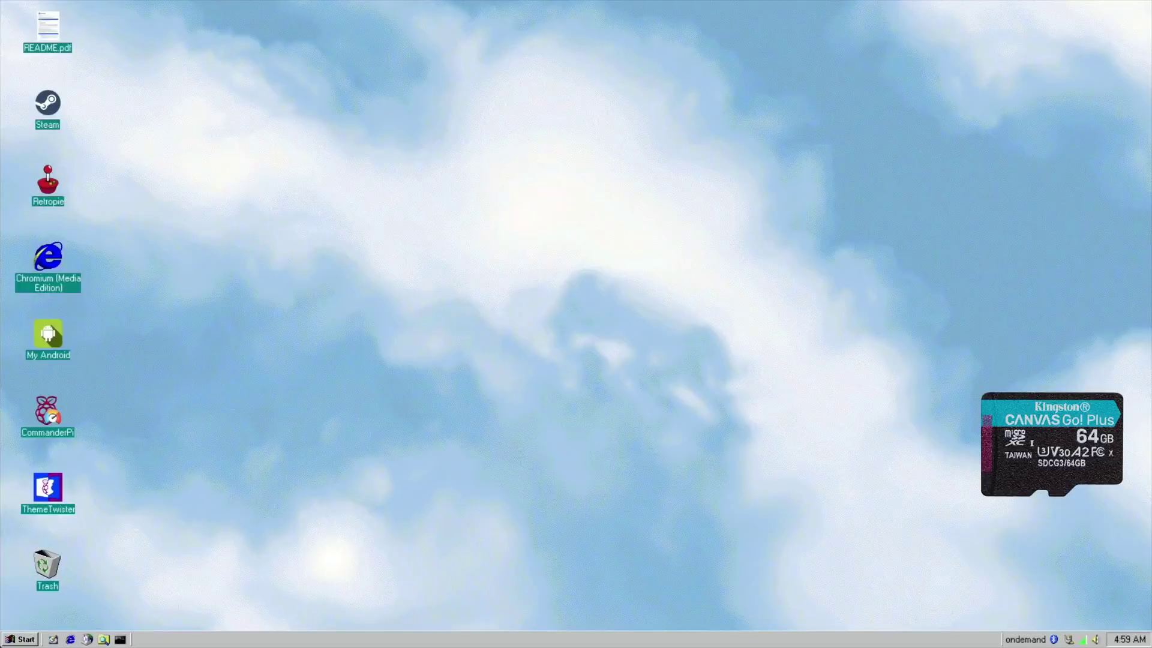
- Log out of the desktop session from the application menu
click(5, 640)
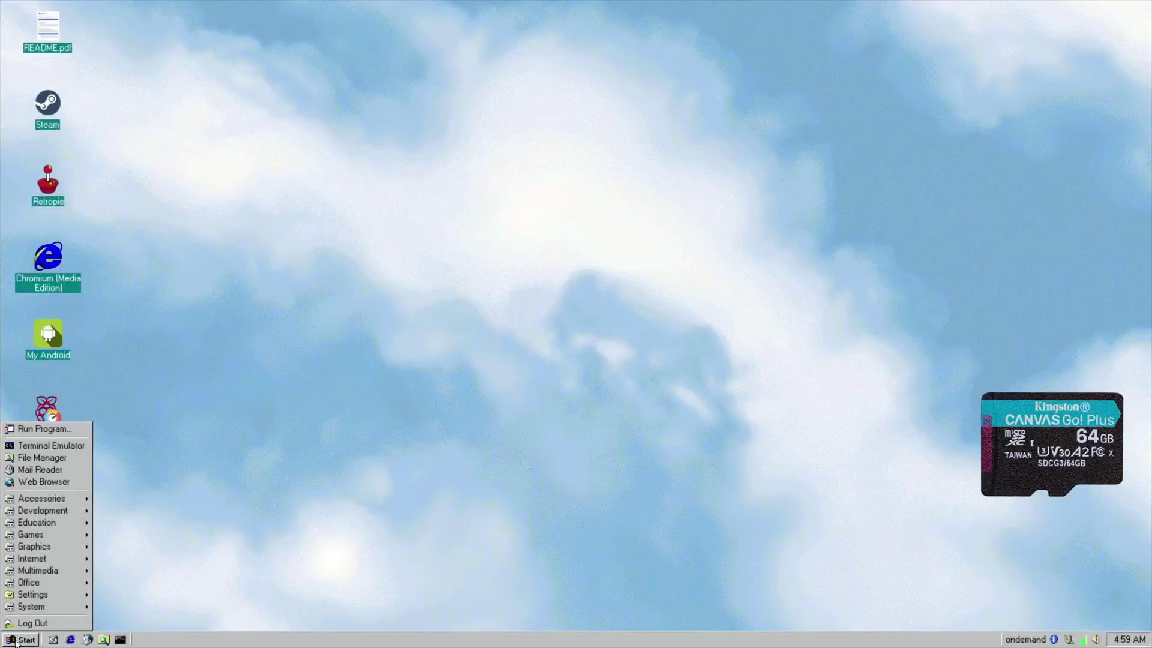
click(34, 626)
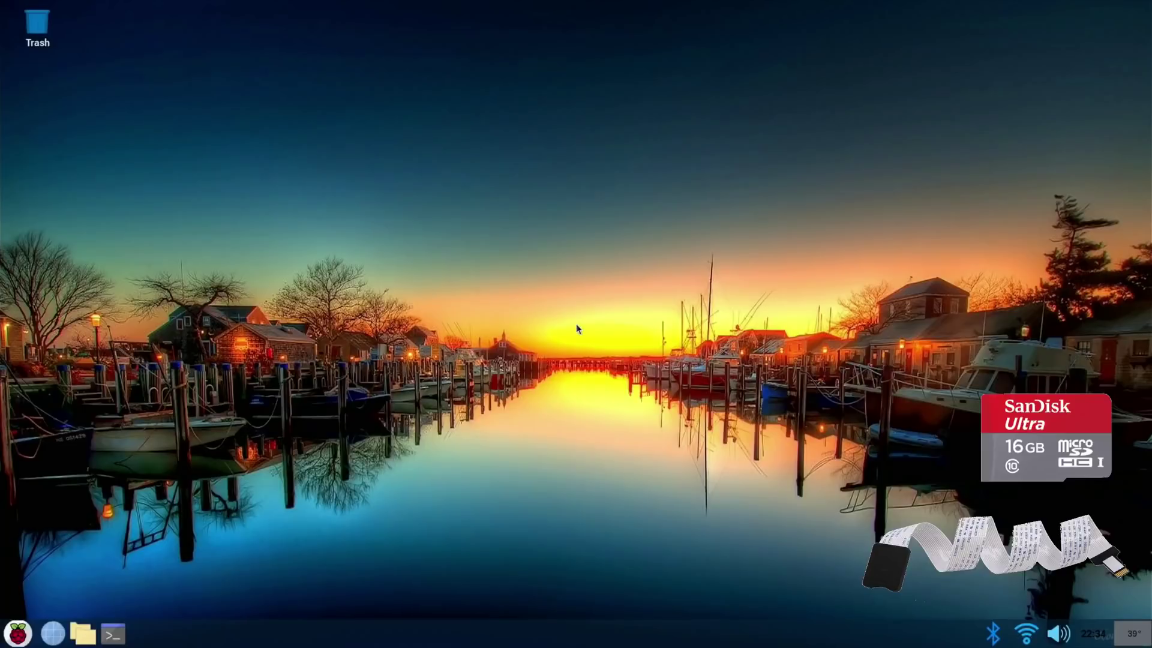
- Launch Raspberry Pi Diagnostics and run the SD Card Speed Test on the 16GB card
click(18, 633)
mouse_move(30, 455)
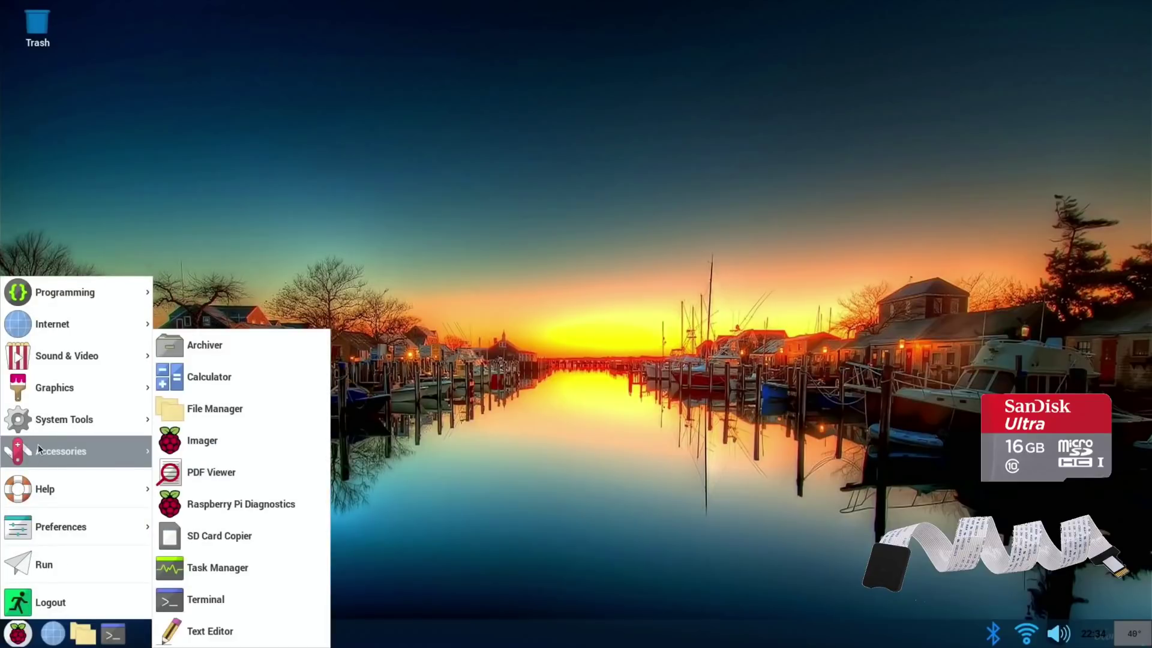
click(202, 499)
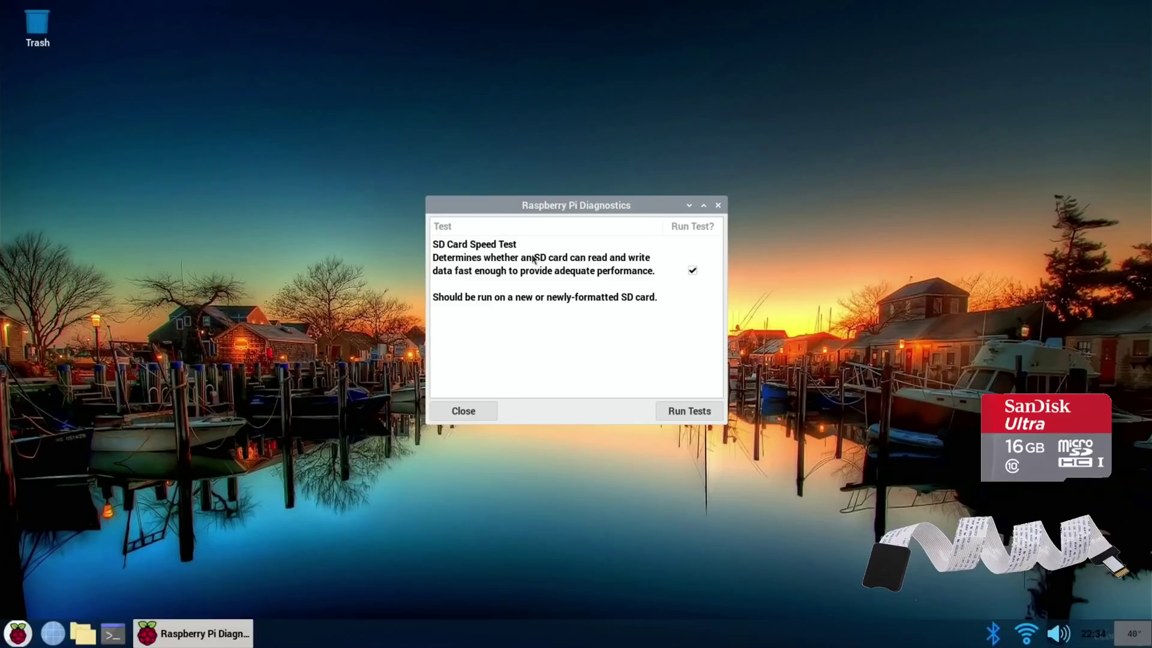
click(686, 412)
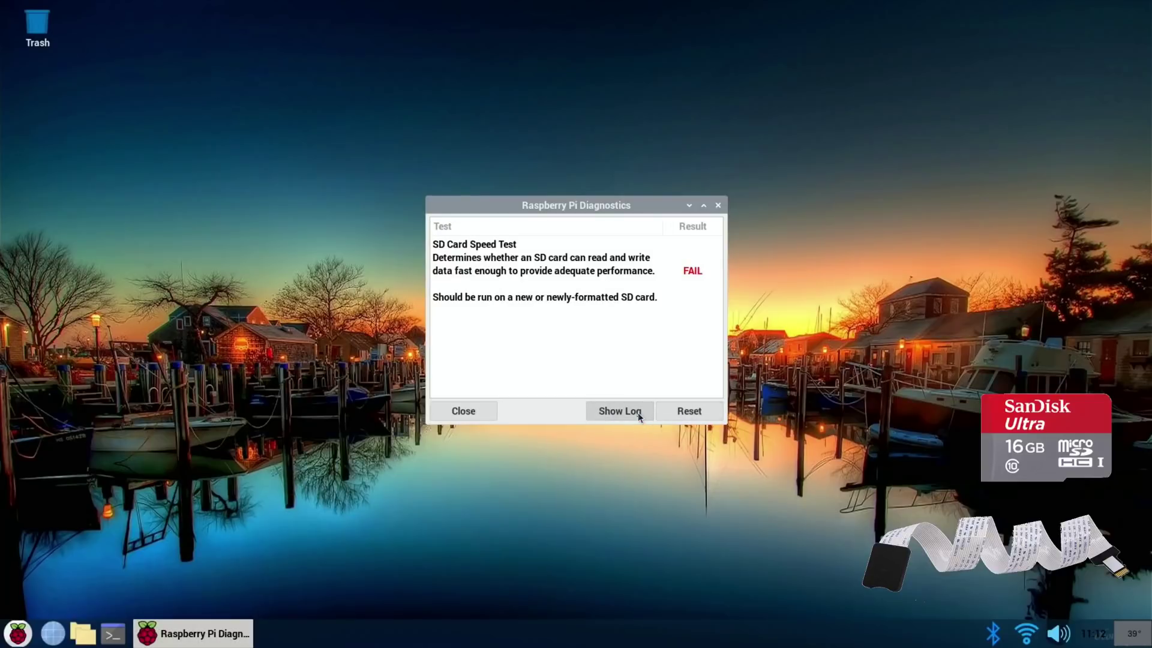
- Open the failing speed-test log in Mousepad and scroll through its results
click(639, 413)
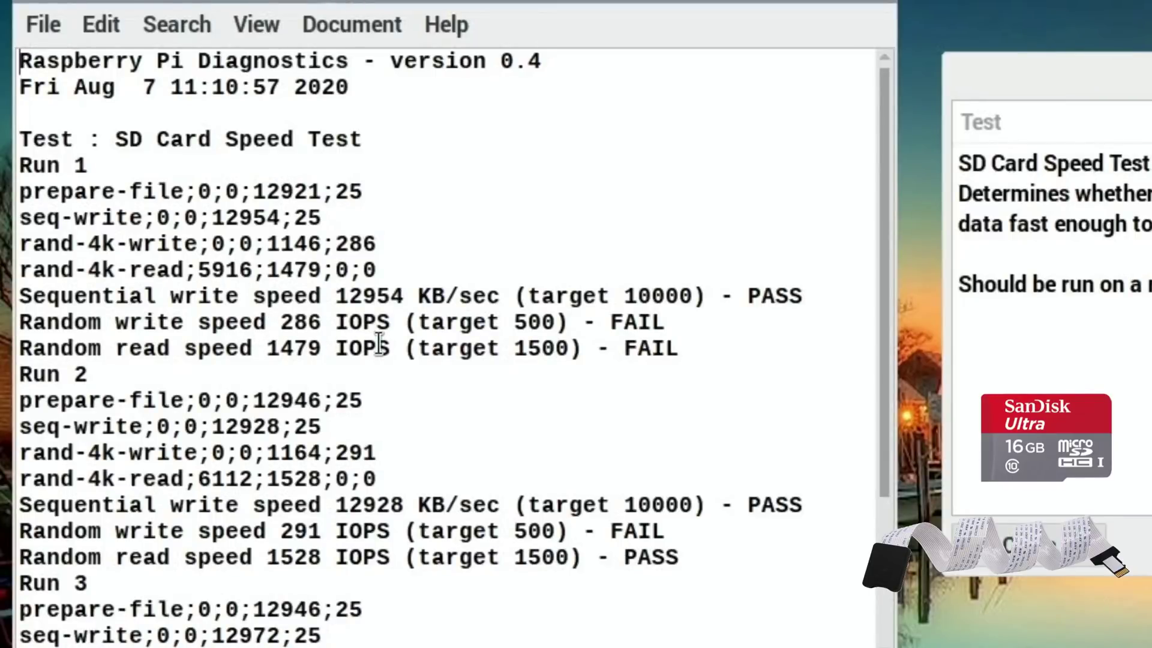
scroll(379, 344, down, 1)
scroll(379, 343, down, 1)
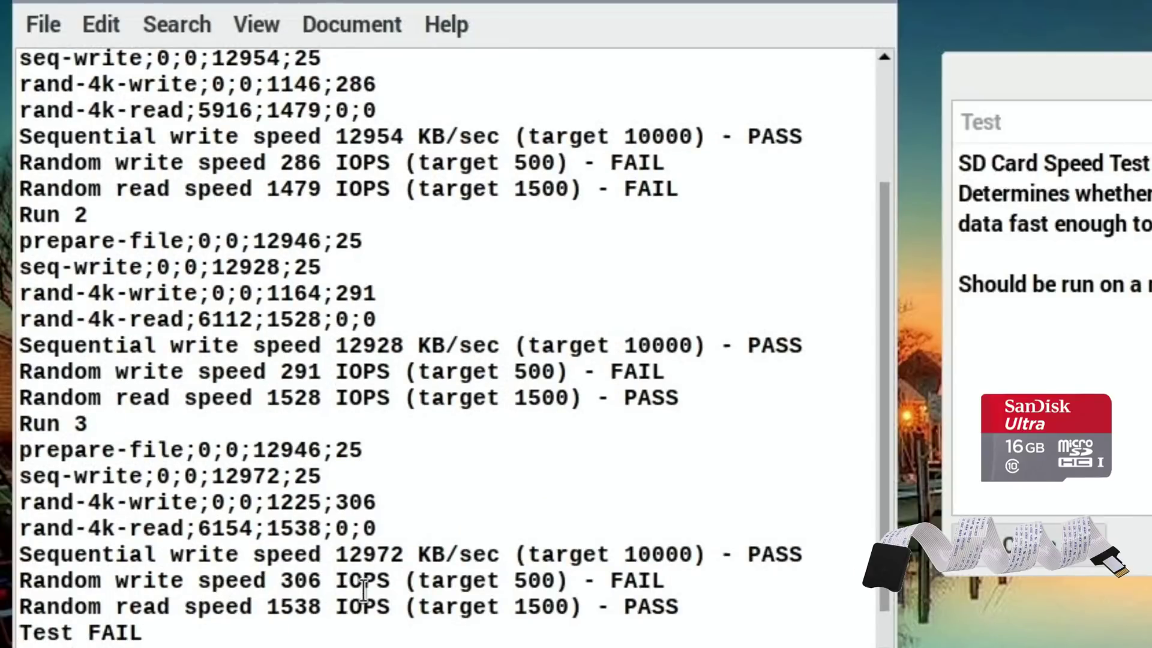
scroll(364, 591, up, 3)
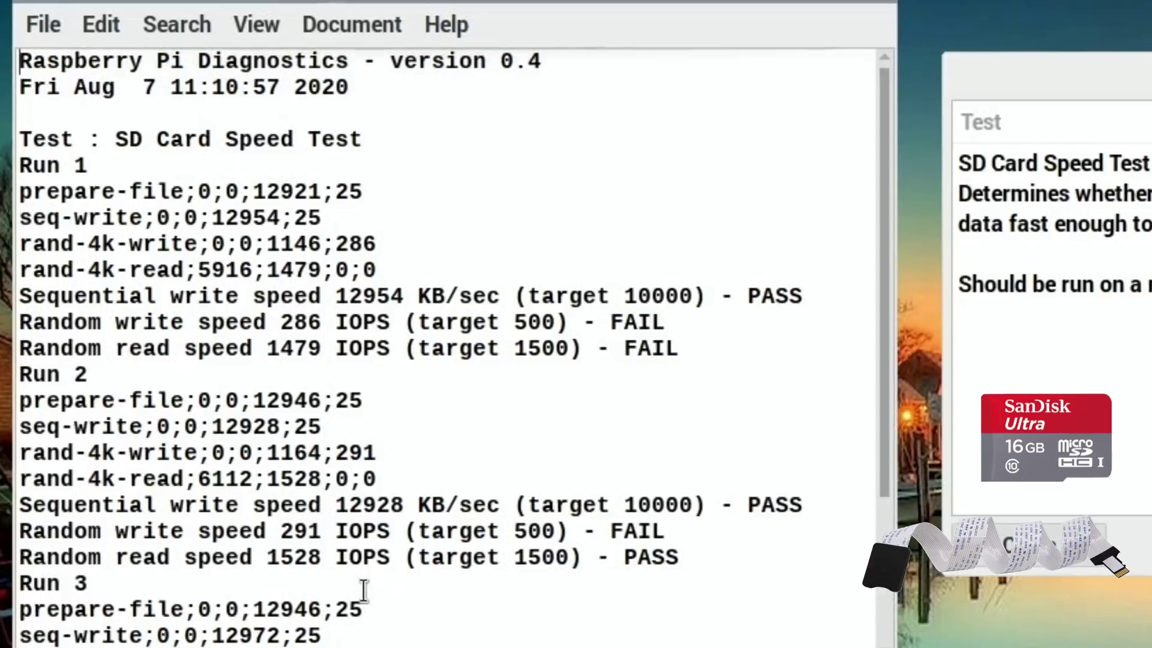
scroll(364, 591, down, 3)
scroll(364, 591, up, 3)
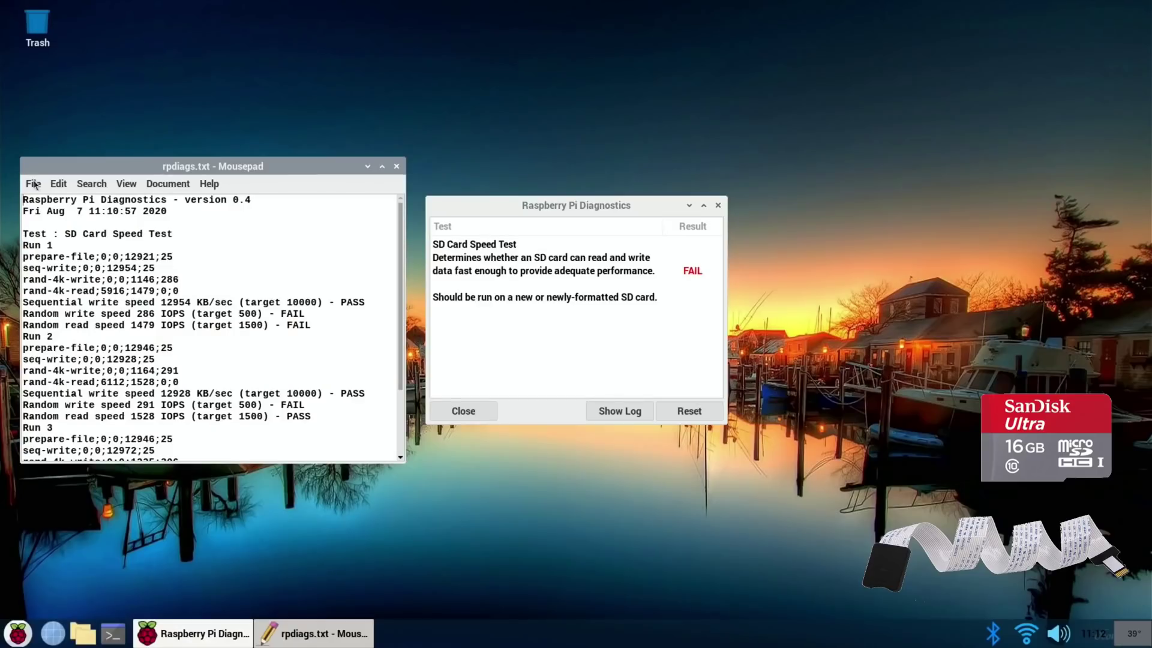
- Close the log, reset and rerun the speed test, then open the new log
click(46, 25)
click(69, 422)
click(678, 412)
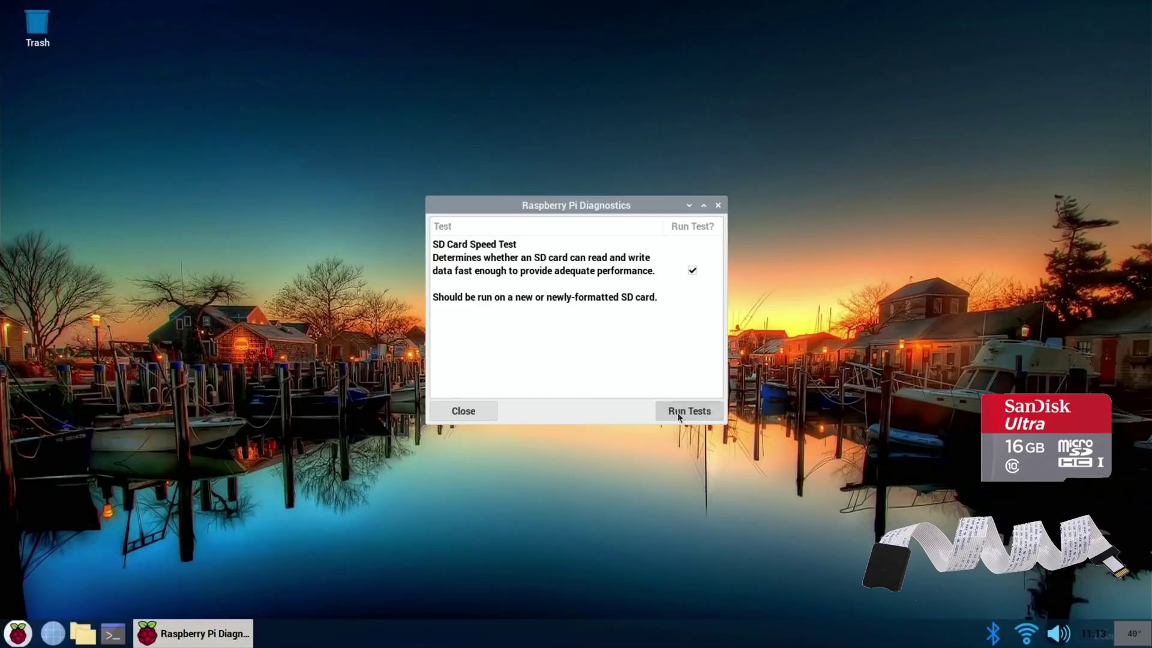
click(678, 412)
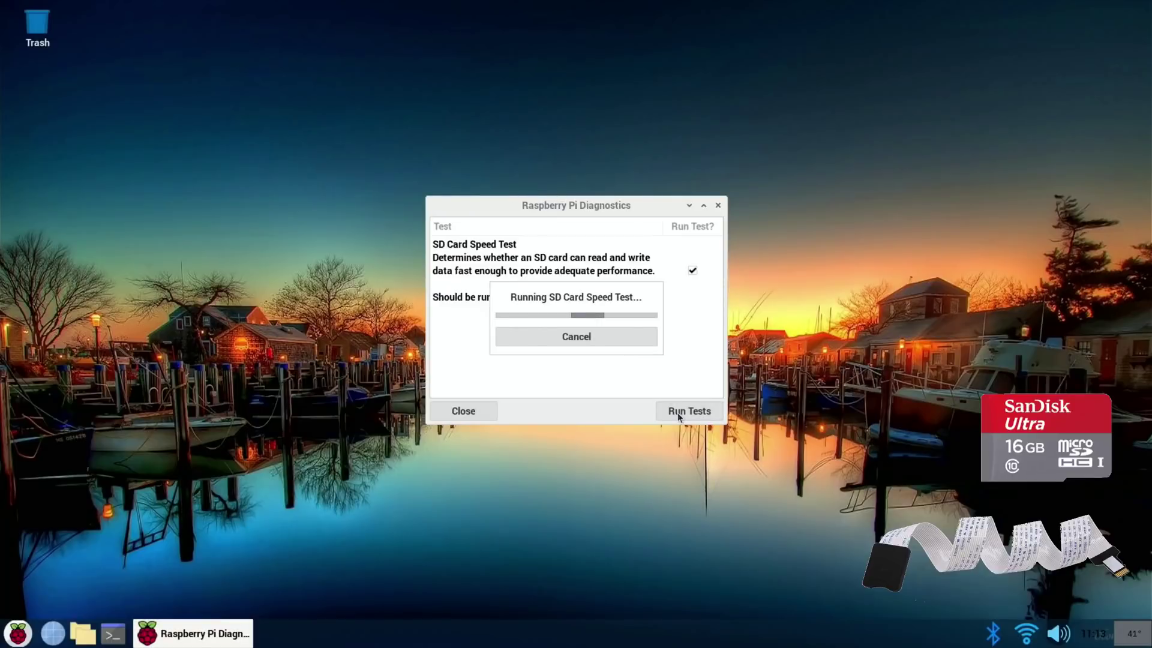
click(620, 410)
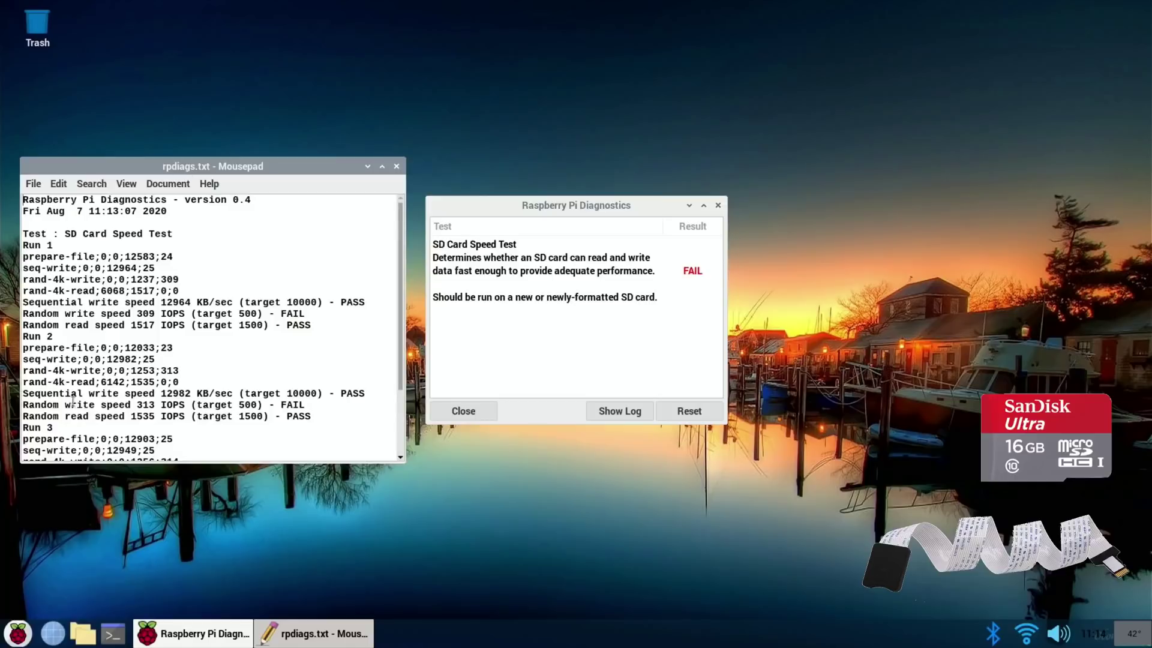
- Open rpdiags.txt from the Documents folder in Geany
click(84, 639)
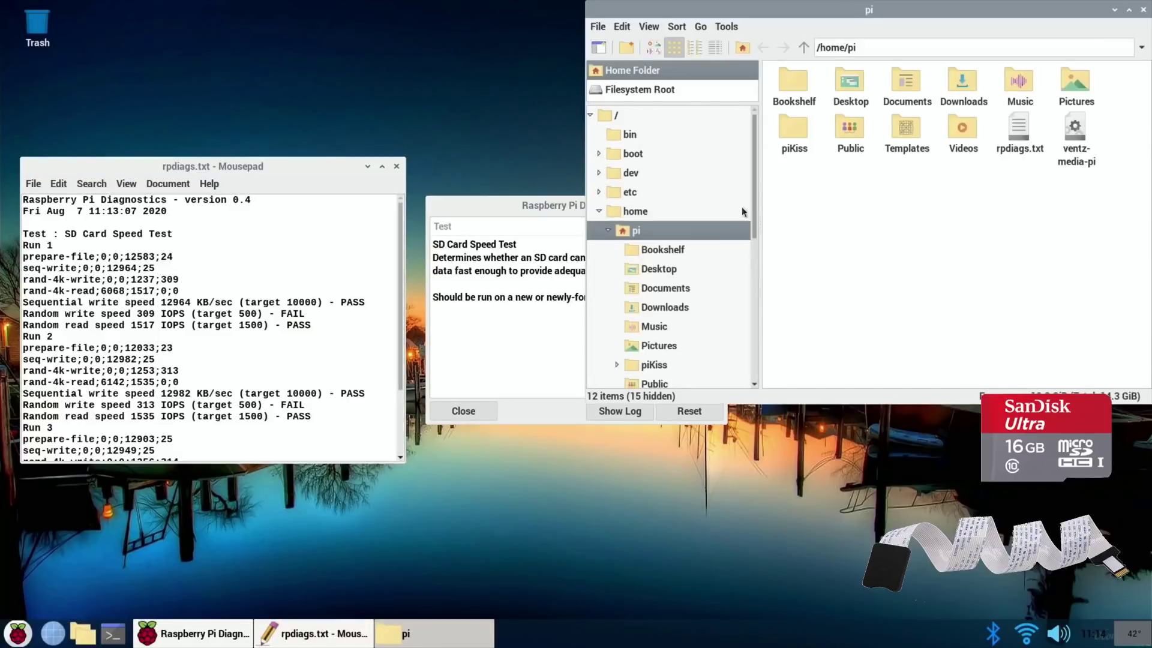
double_click(908, 92)
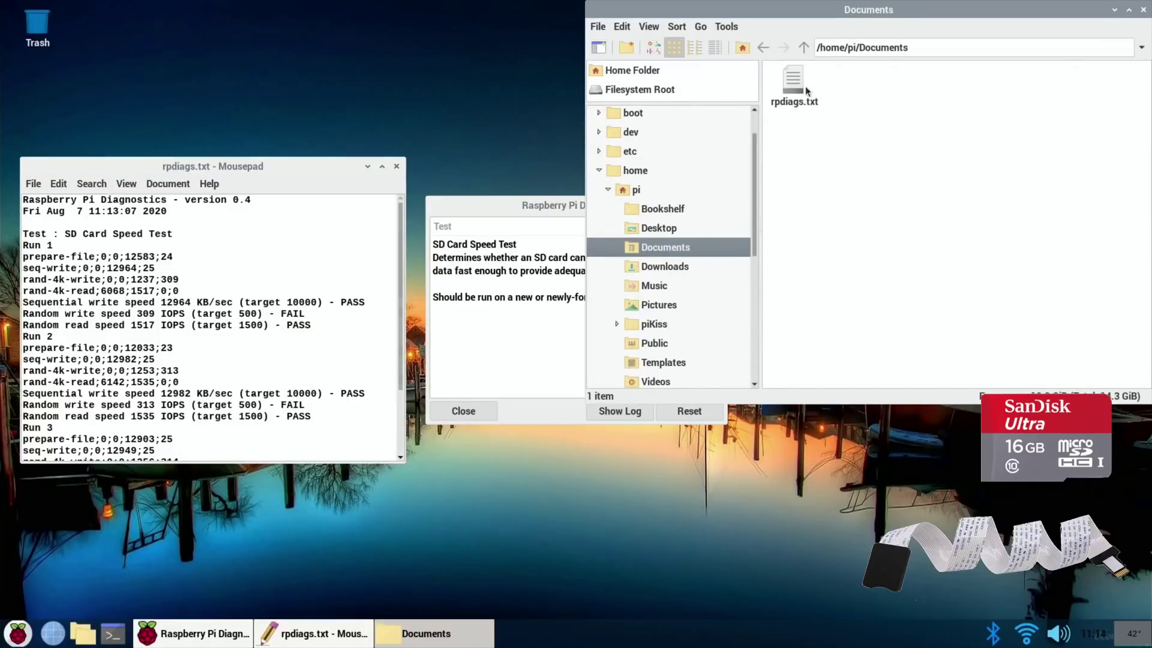
double_click(800, 84)
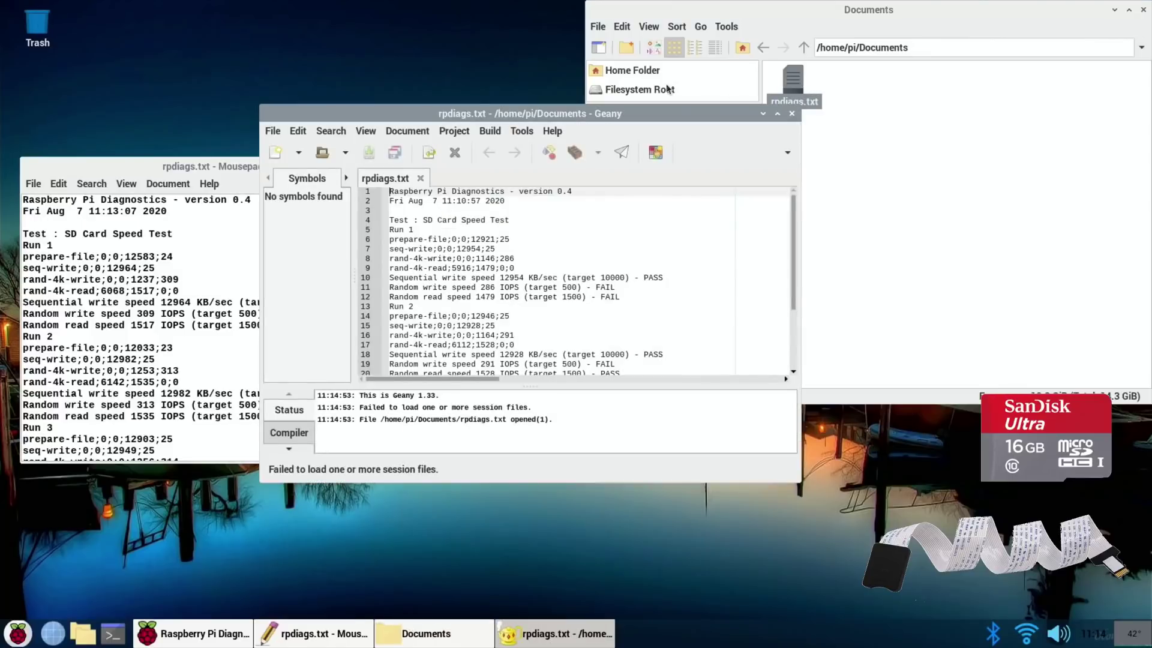
- Place the Geany window beside the Mousepad log and scroll through the runs
drag(595, 116, 724, 161)
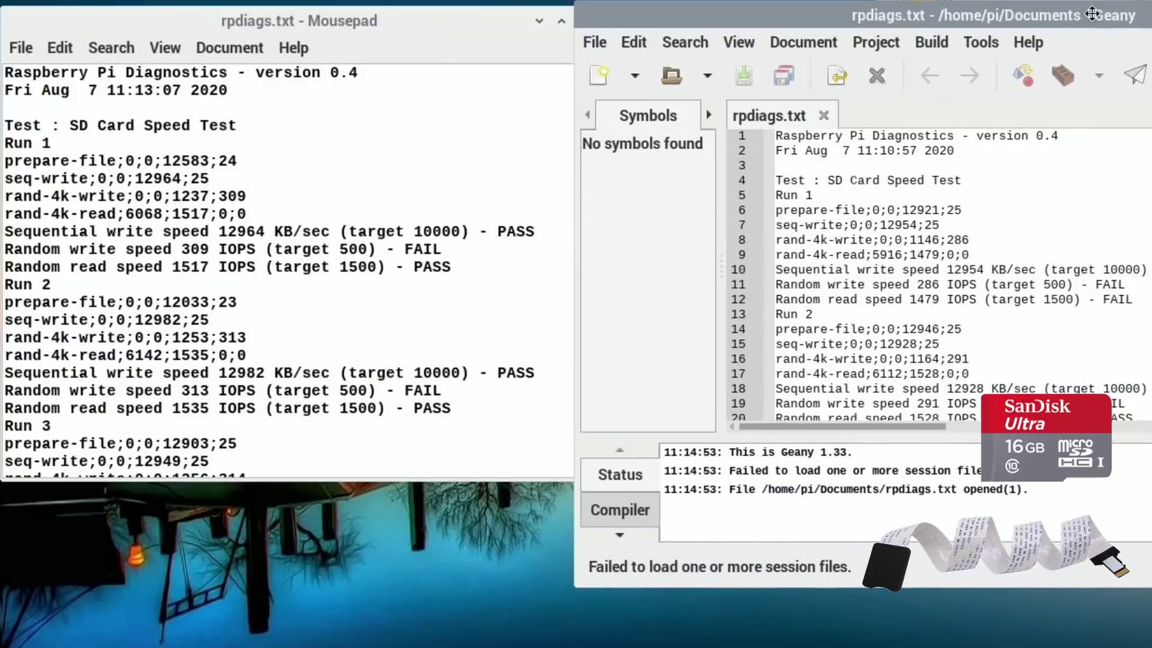
drag(1091, 13, 1090, 17)
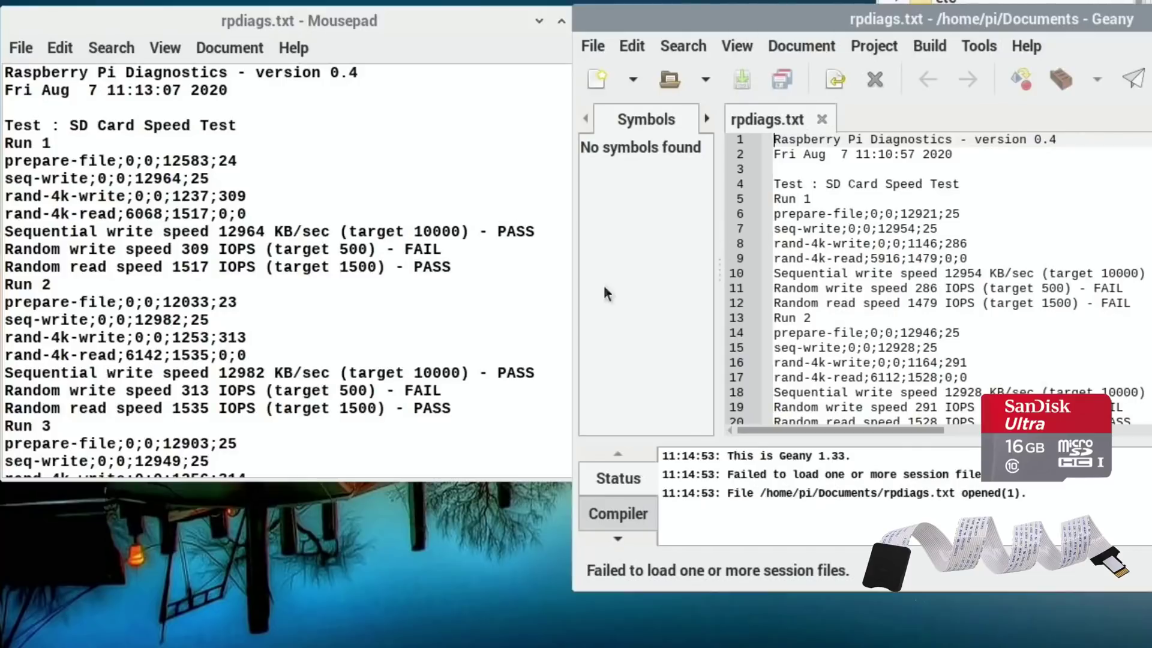
scroll(815, 303, down, 3)
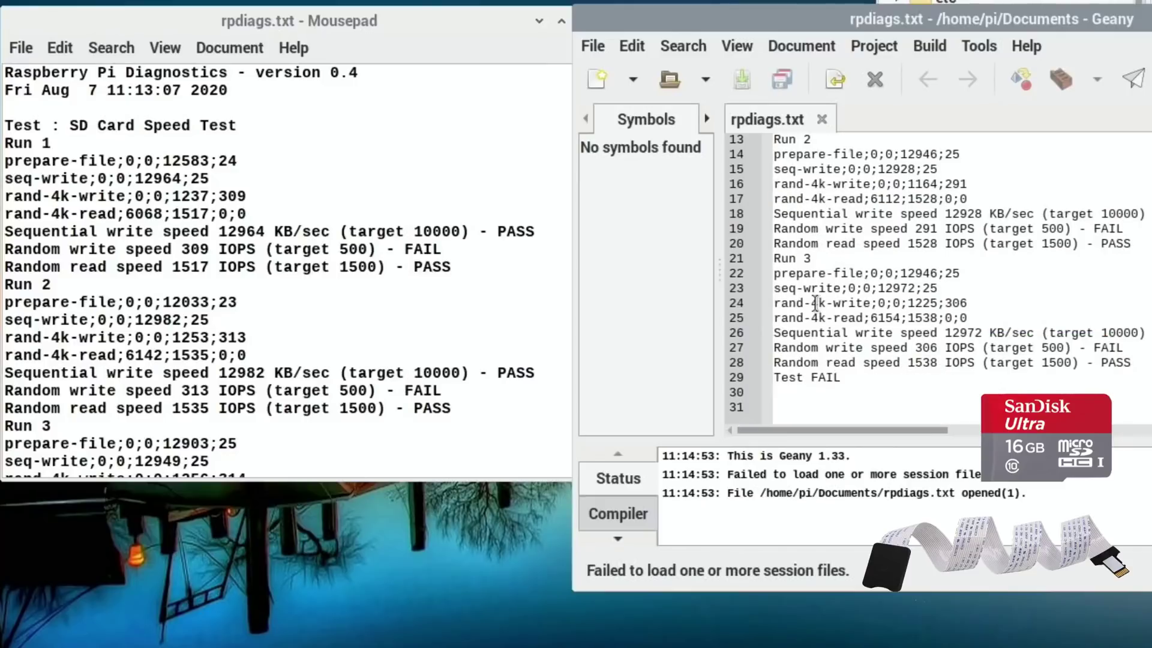
scroll(814, 303, up, 3)
scroll(815, 303, down, 3)
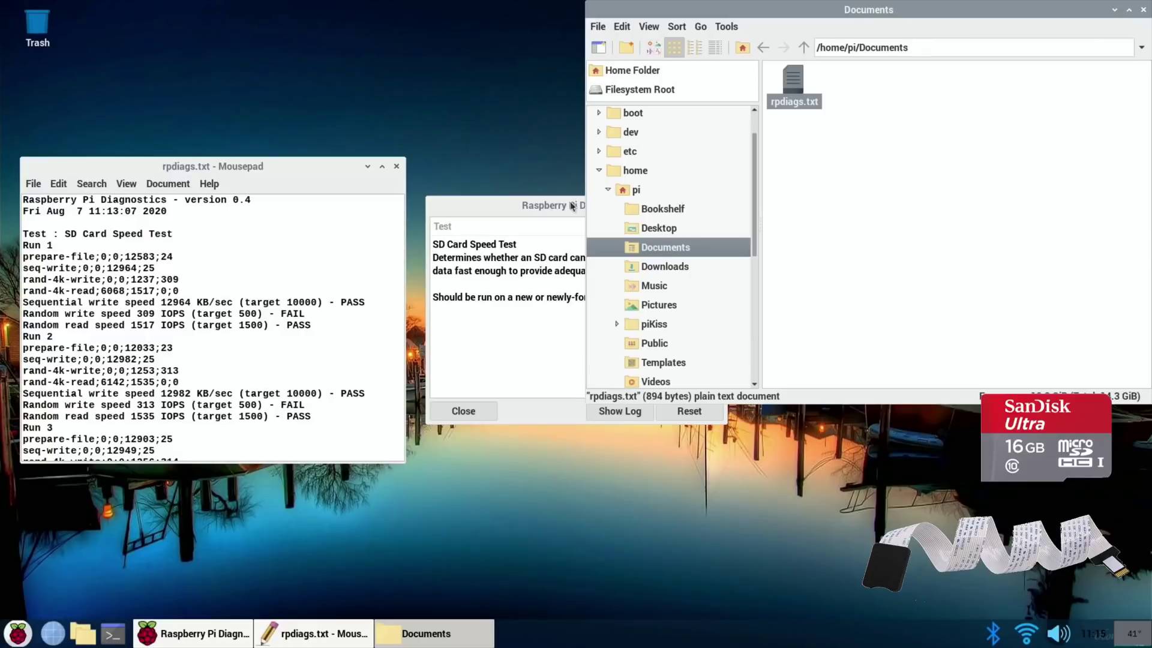
- Close the Diagnostics result, Documents folder and log windows, then bring up shutdown options
click(548, 210)
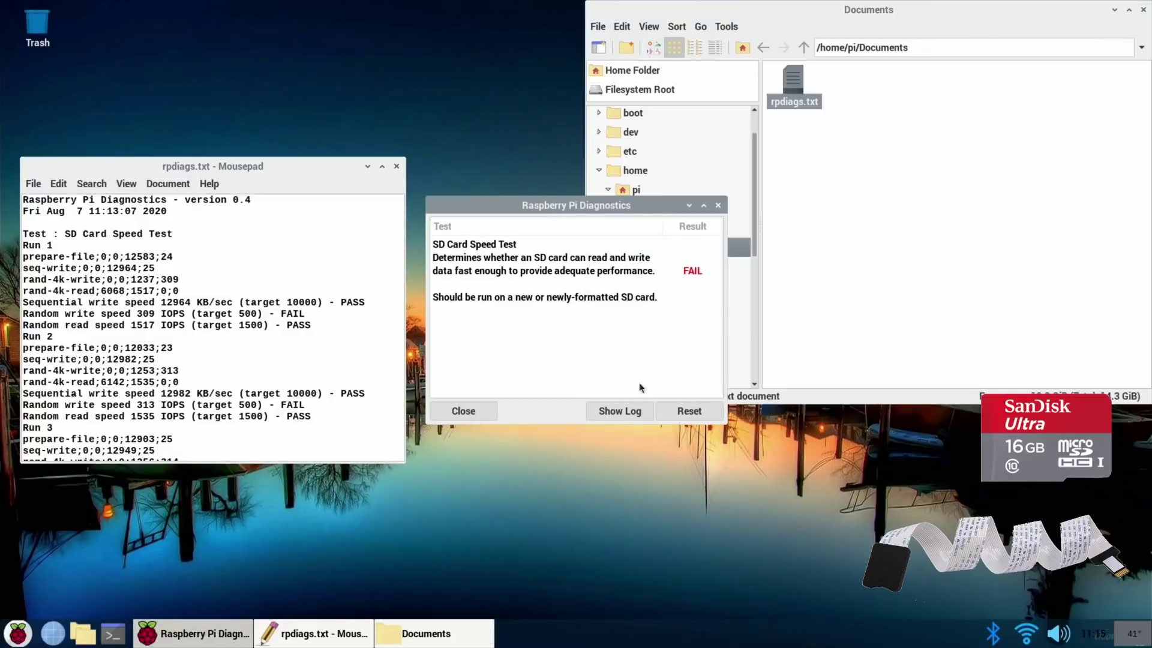
click(715, 204)
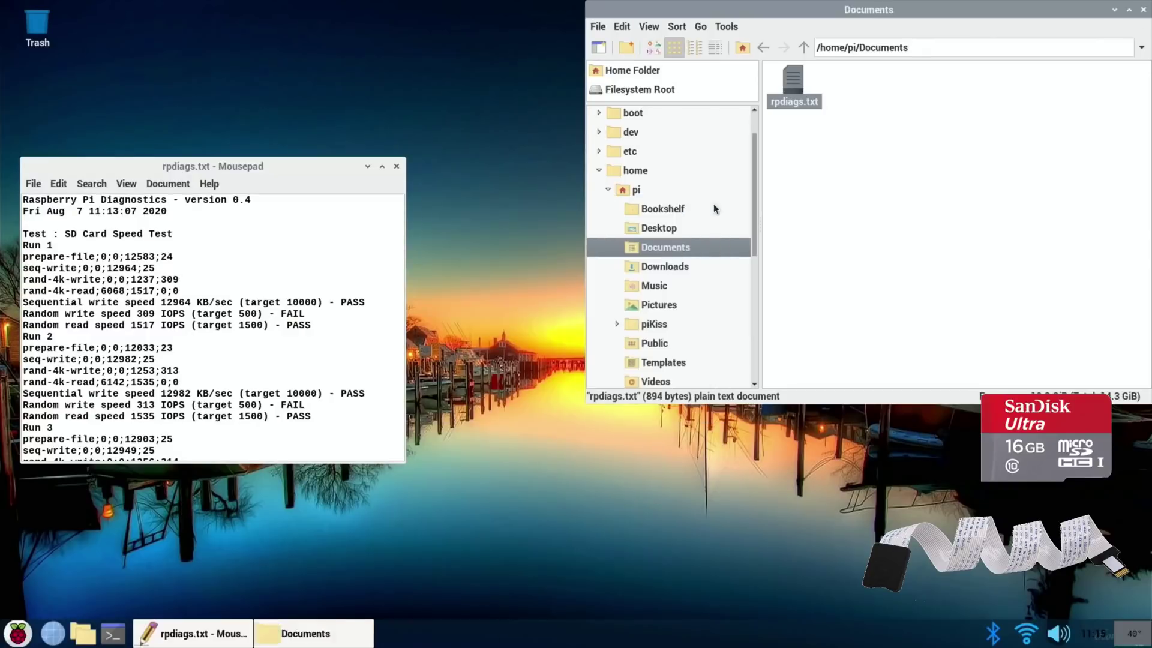
click(1143, 11)
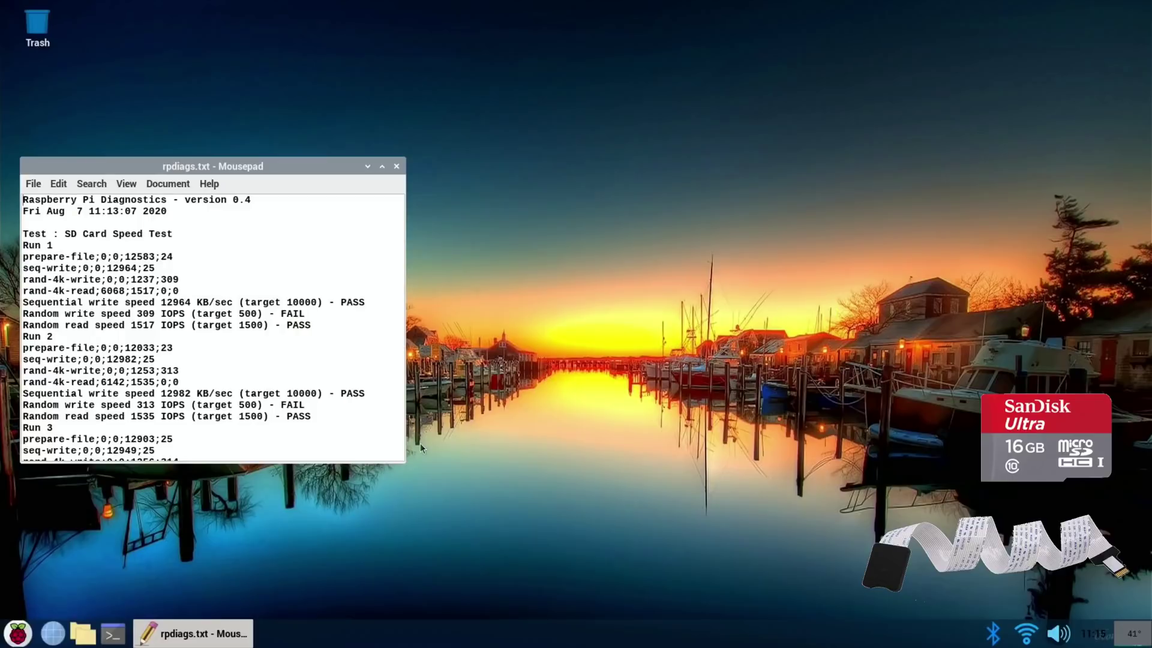
click(396, 167)
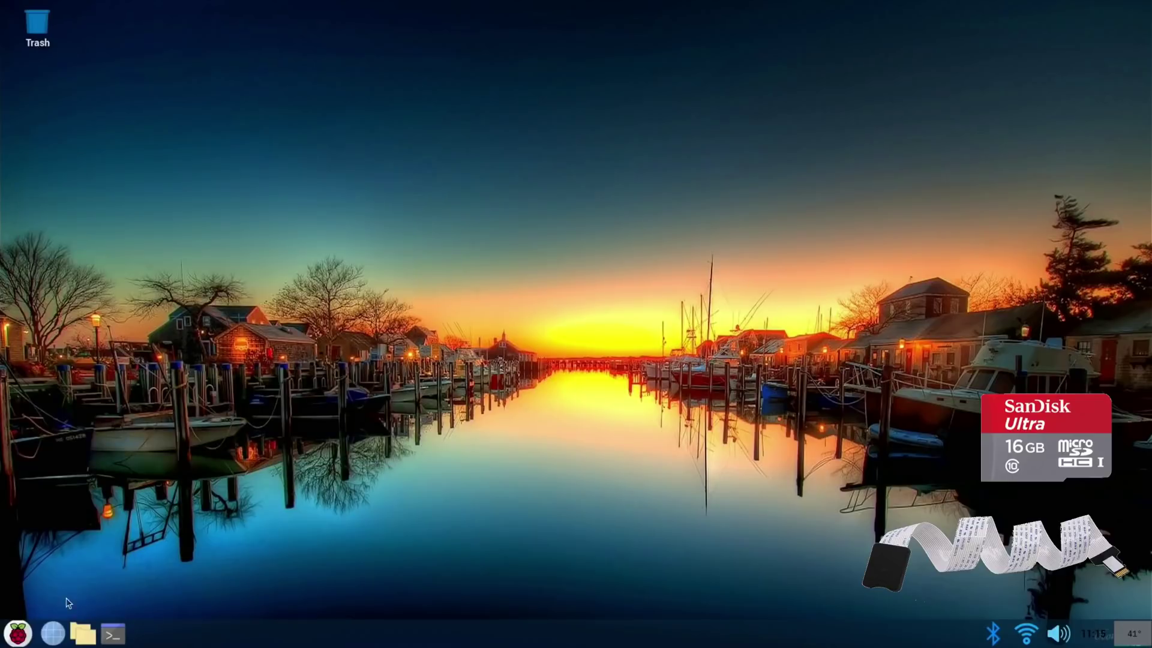
click(27, 631)
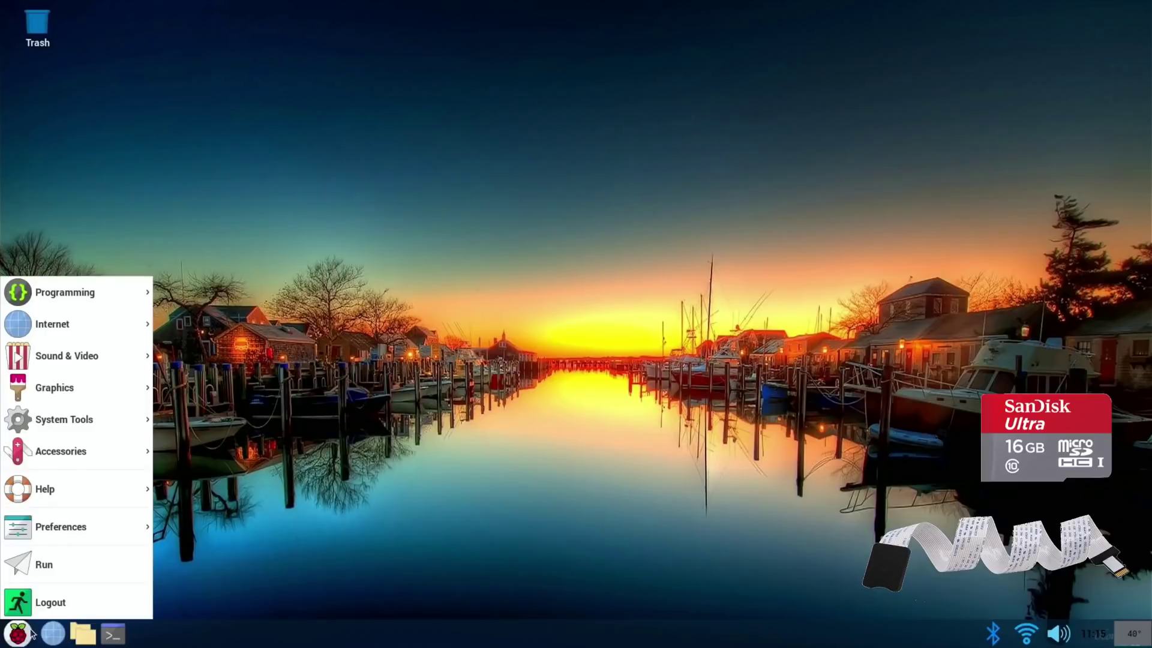
click(42, 608)
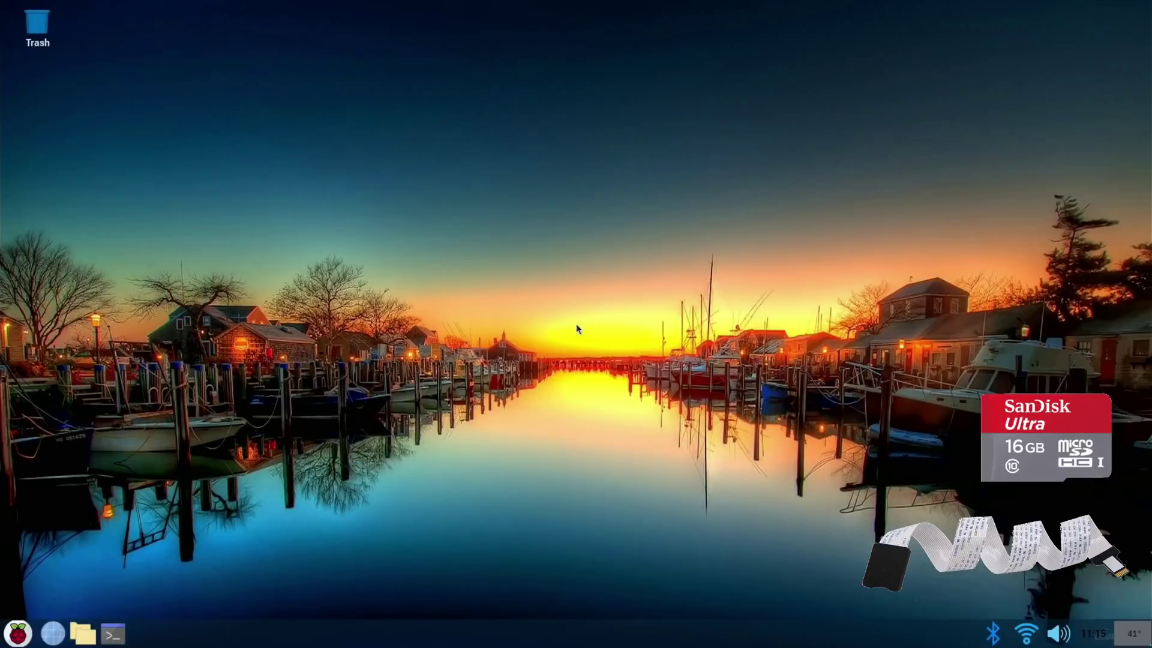
- Launch Raspberry Pi Diagnostics and rerun the SD Card Speed Test
click(18, 631)
mouse_move(124, 452)
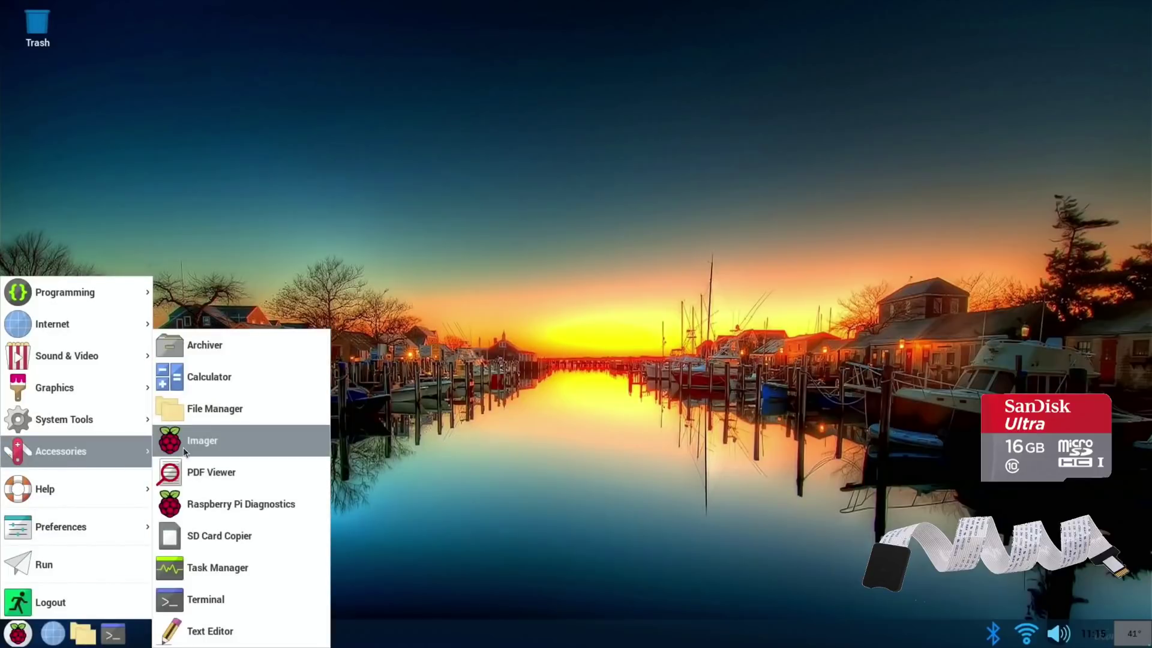
click(216, 504)
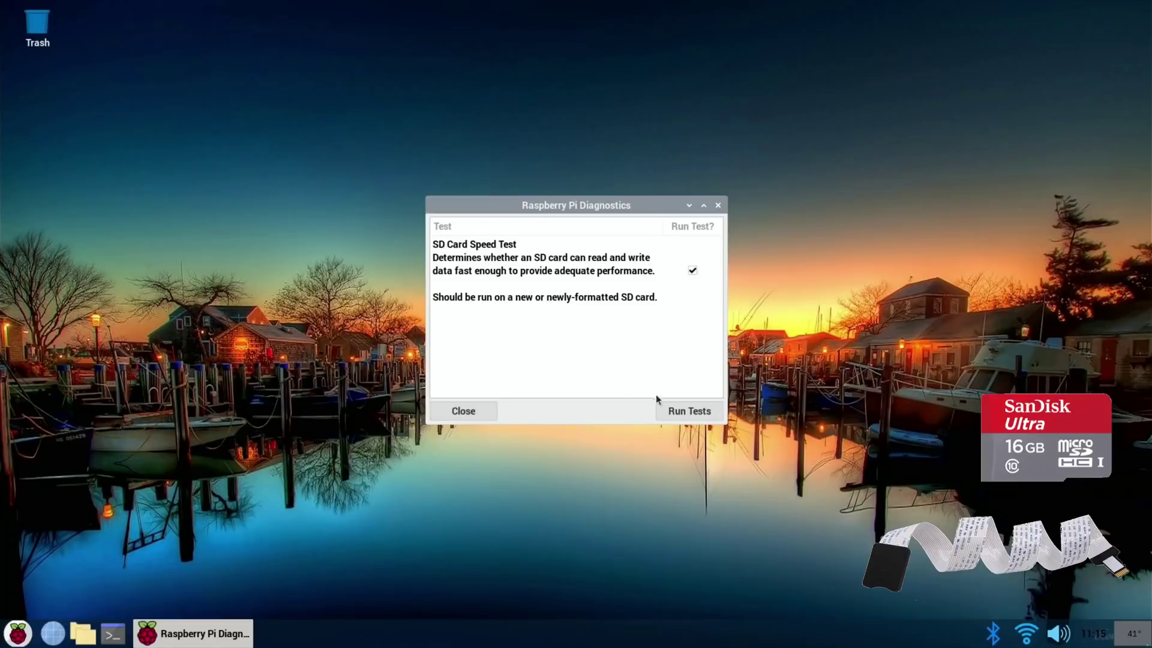
click(683, 411)
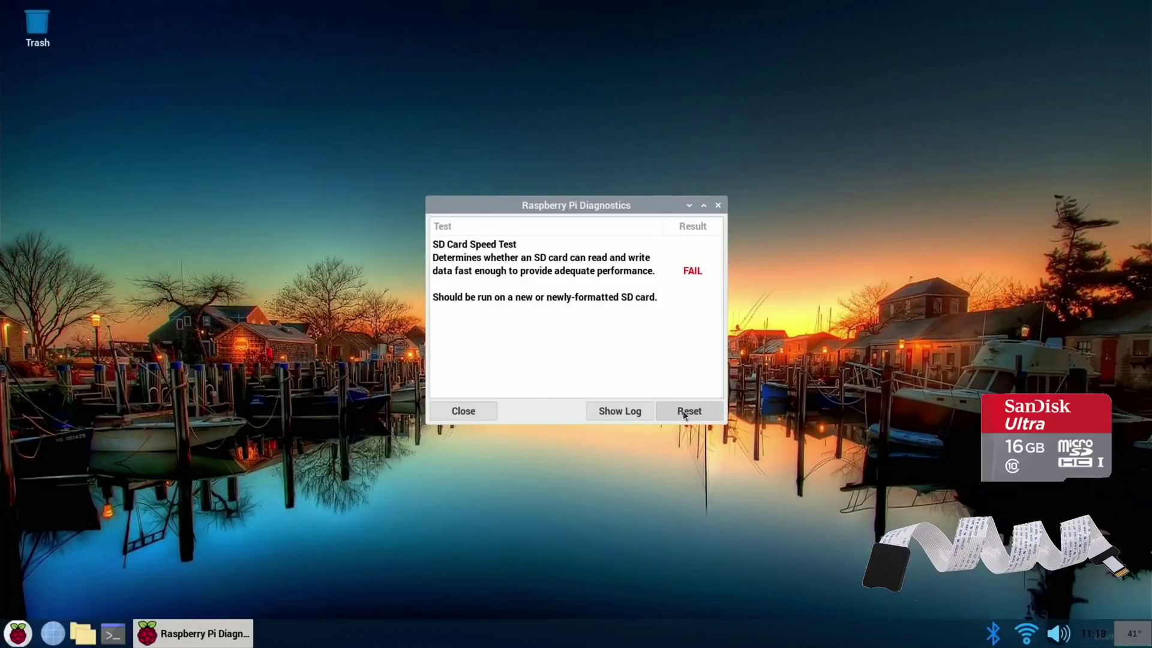
- Review the FAIL log in Mousepad, then close it and Raspberry Pi Diagnostics
click(624, 419)
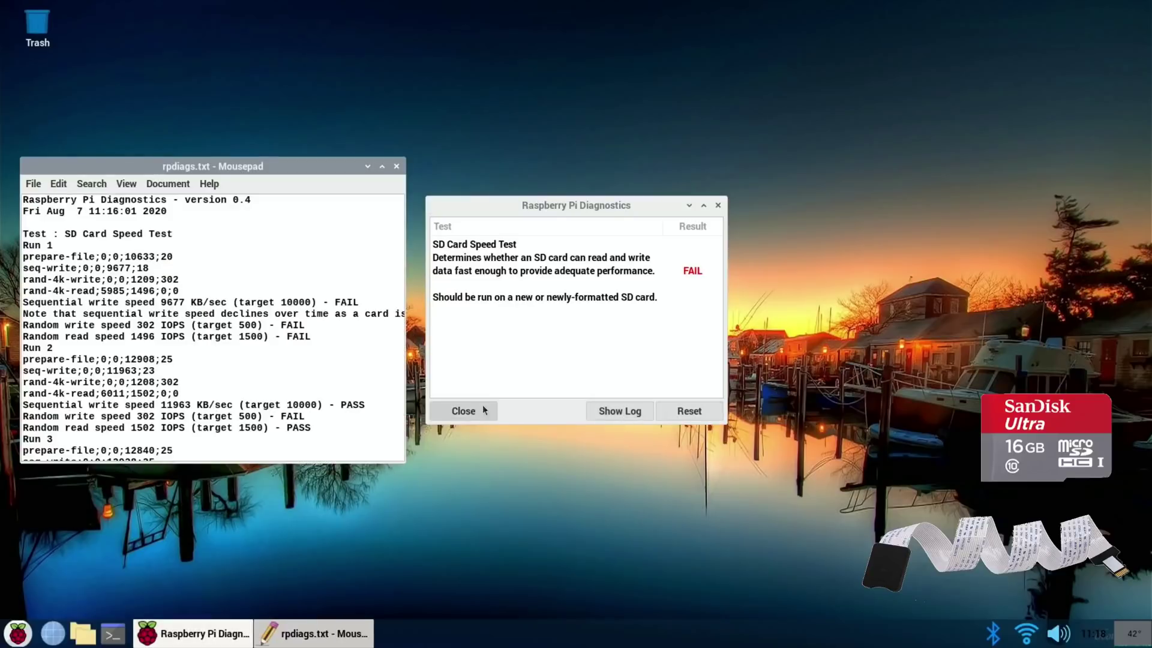
scroll(280, 359, down, 2)
scroll(300, 330, up, 2)
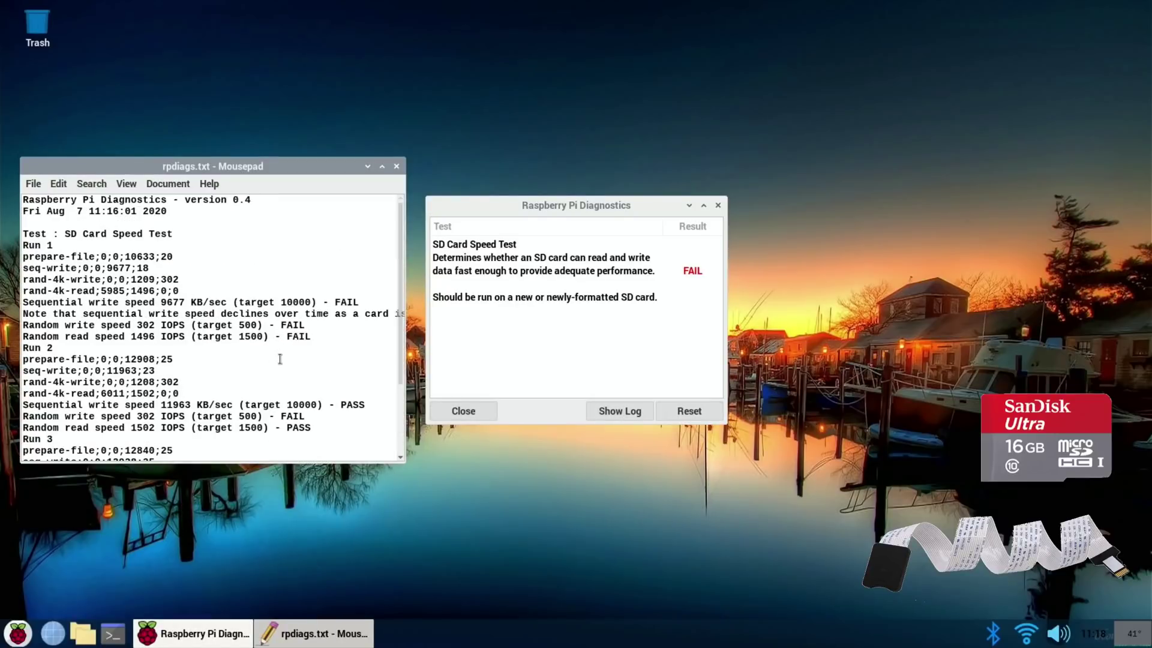
click(394, 167)
click(718, 205)
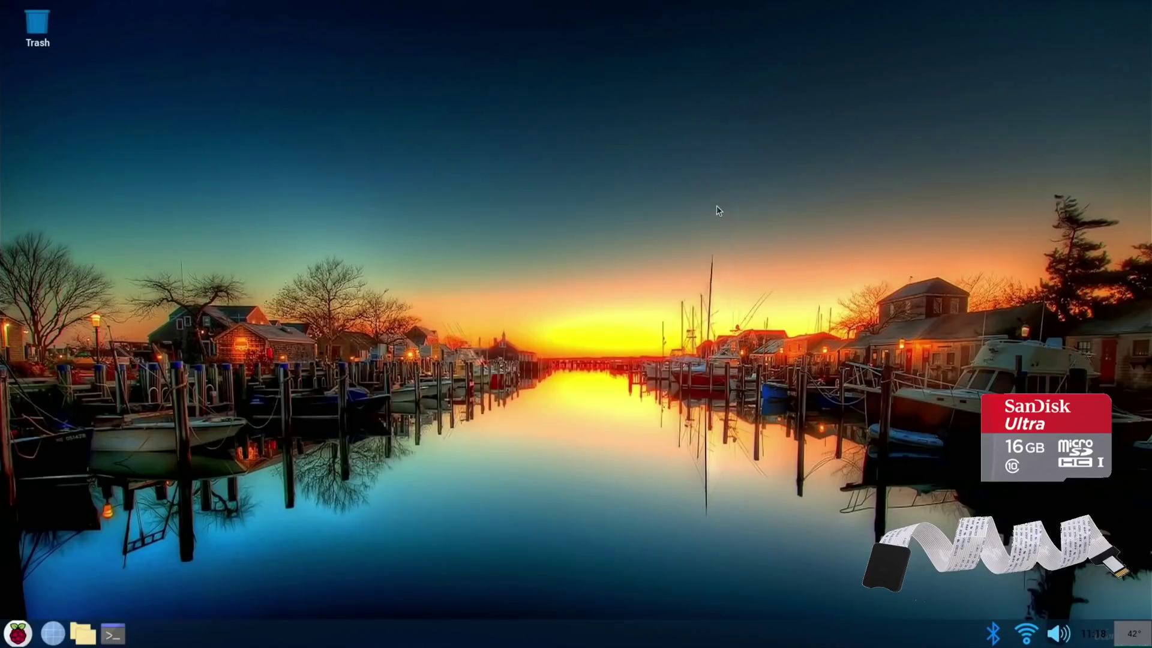
- Bring up the Shutdown options to restart the Pi
click(27, 621)
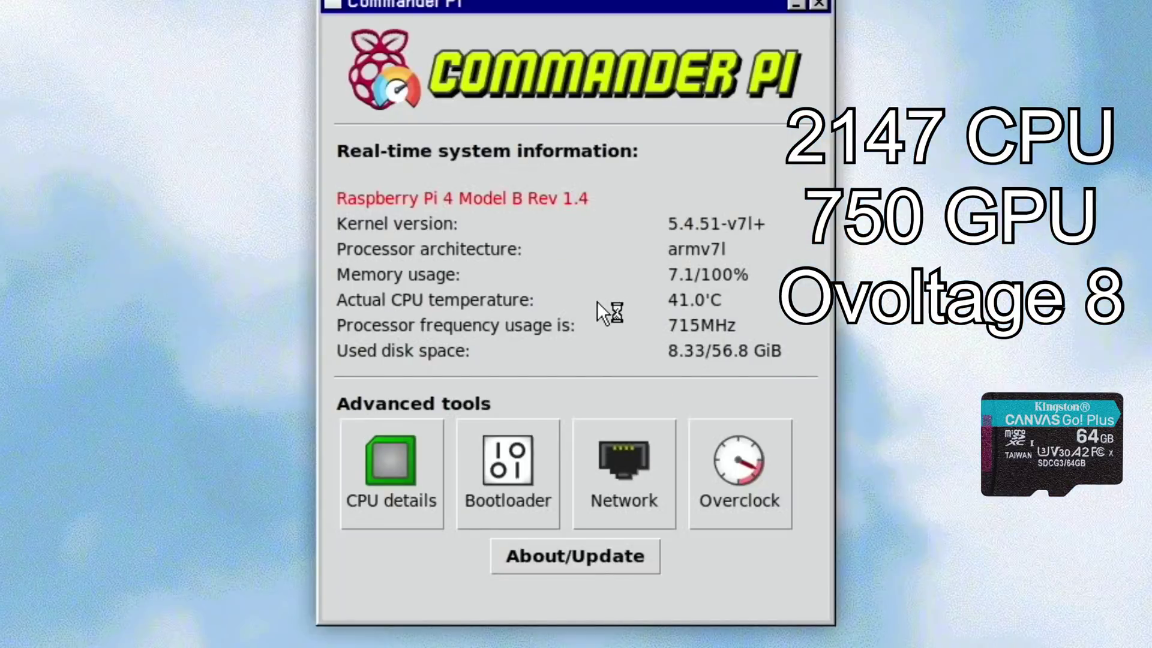
- Reset Commander Pi's overclock settings to default and reboot
click(696, 465)
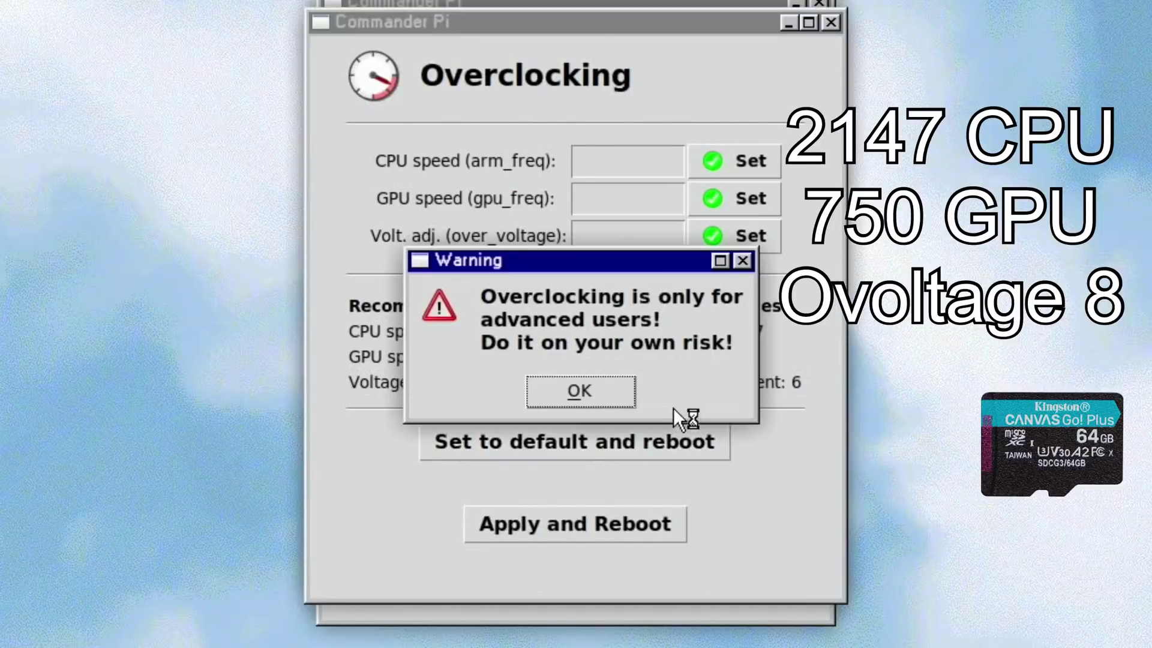
click(591, 399)
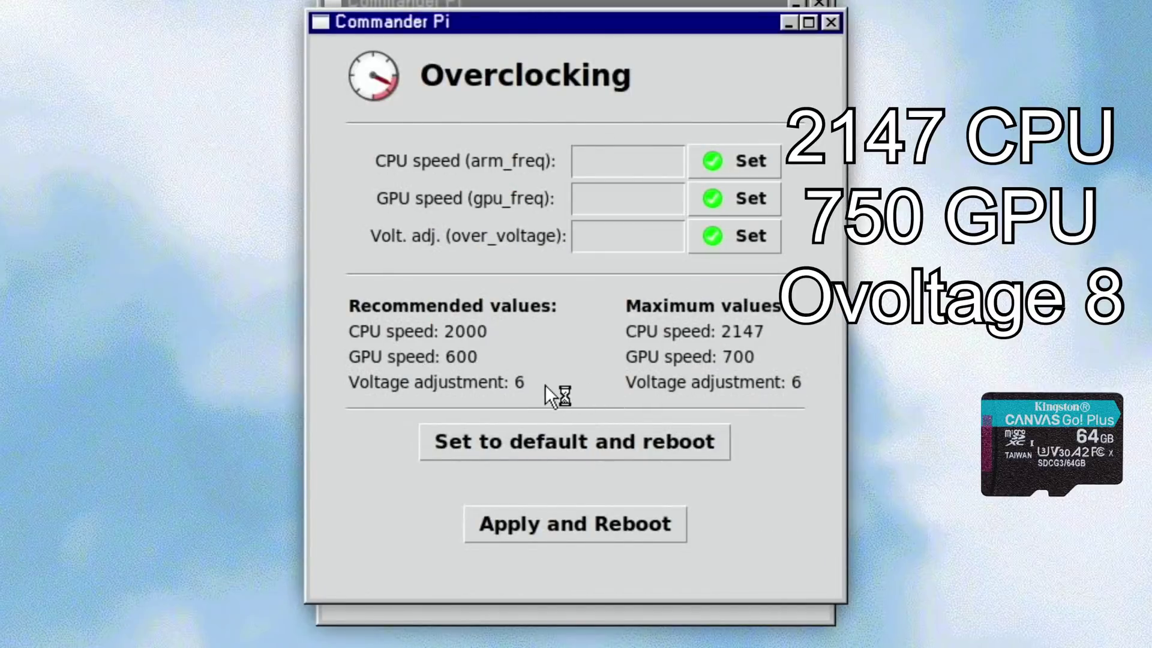
click(501, 438)
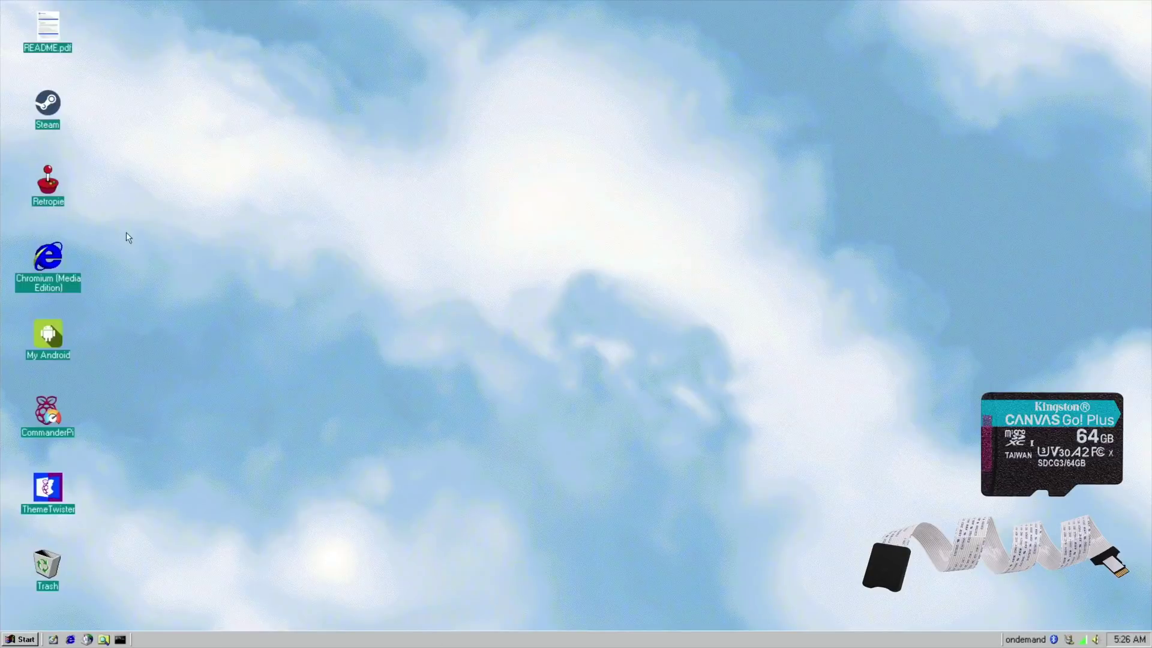
- Open rpdiags old.txt from the home folder in Mousepad and place it at the upper left
click(104, 640)
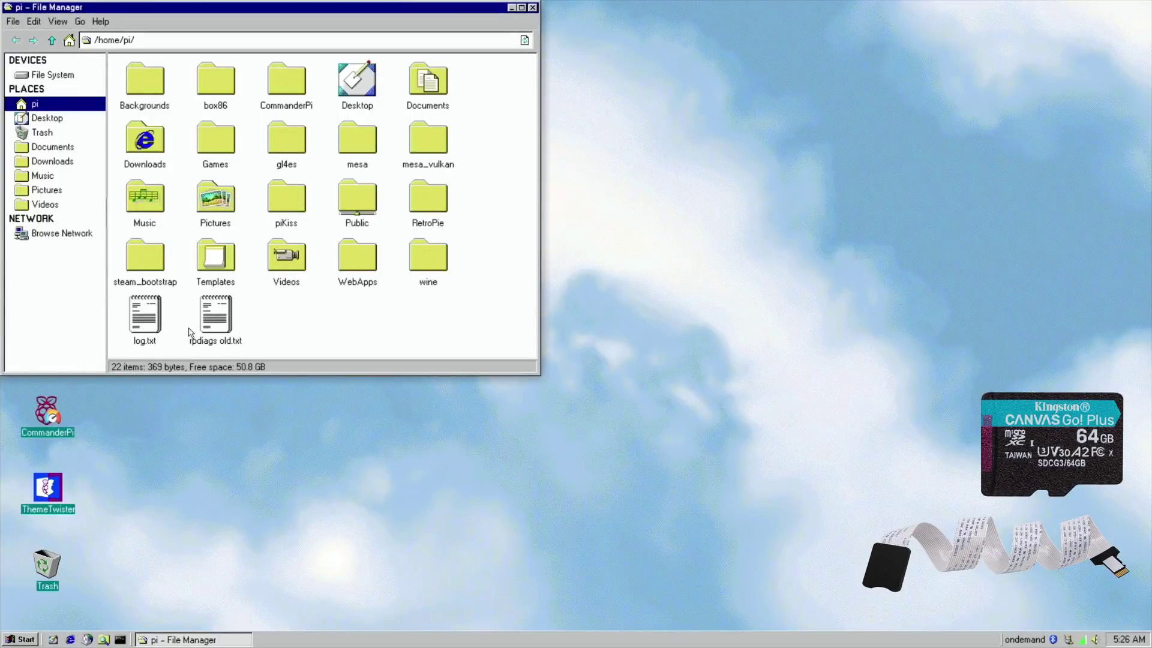
double_click(214, 316)
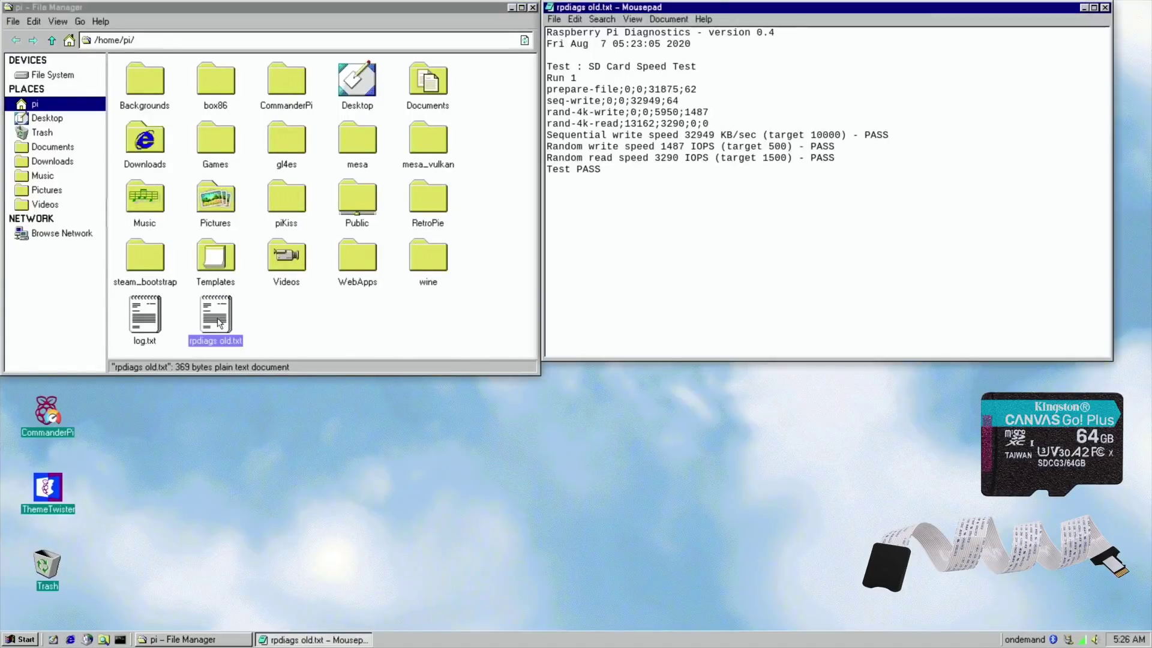
click(532, 7)
drag(673, 8, 150, 65)
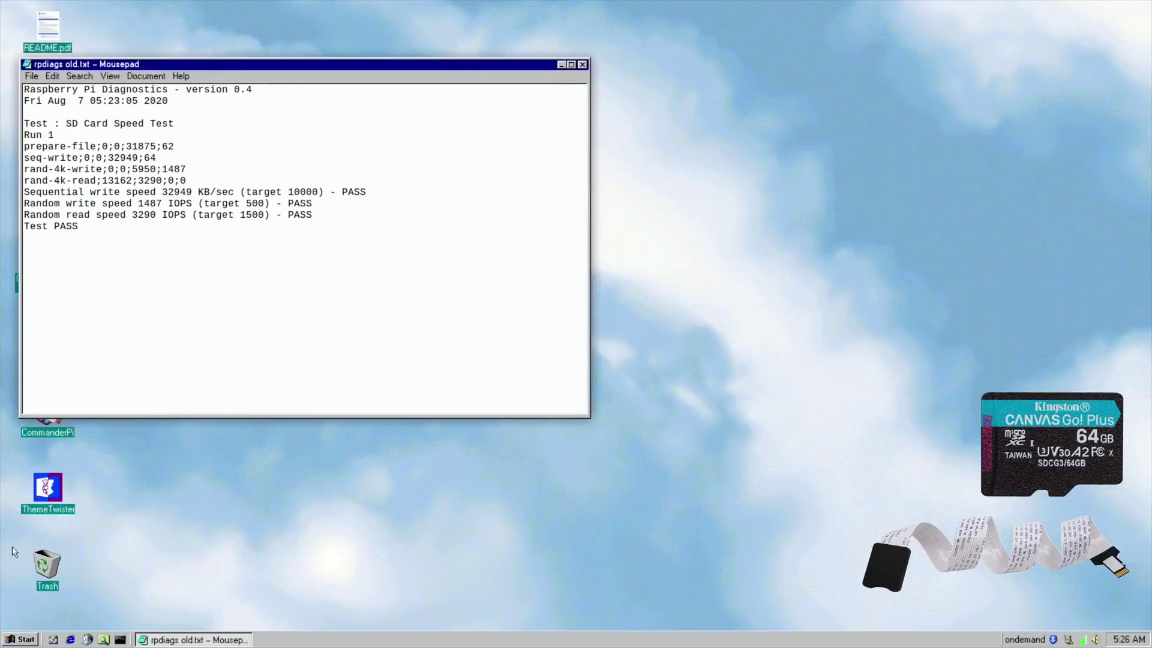
- Launch Raspberry Pi Diagnostics from Accessories and run the SD Card Speed Test
click(18, 640)
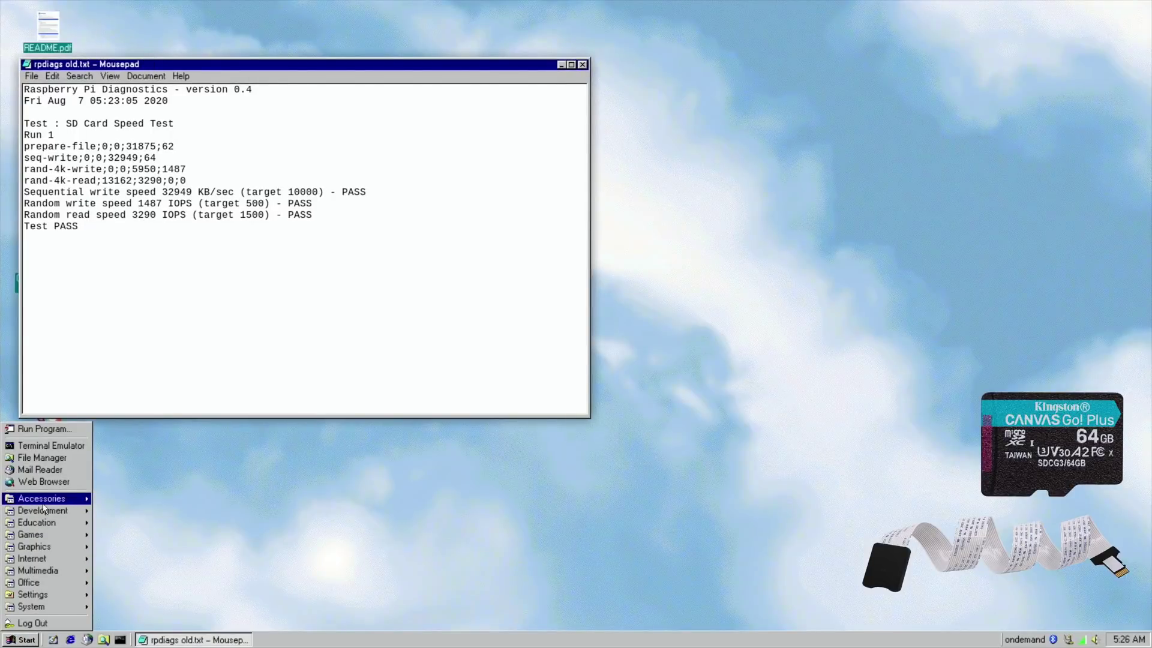
mouse_move(60, 500)
click(128, 556)
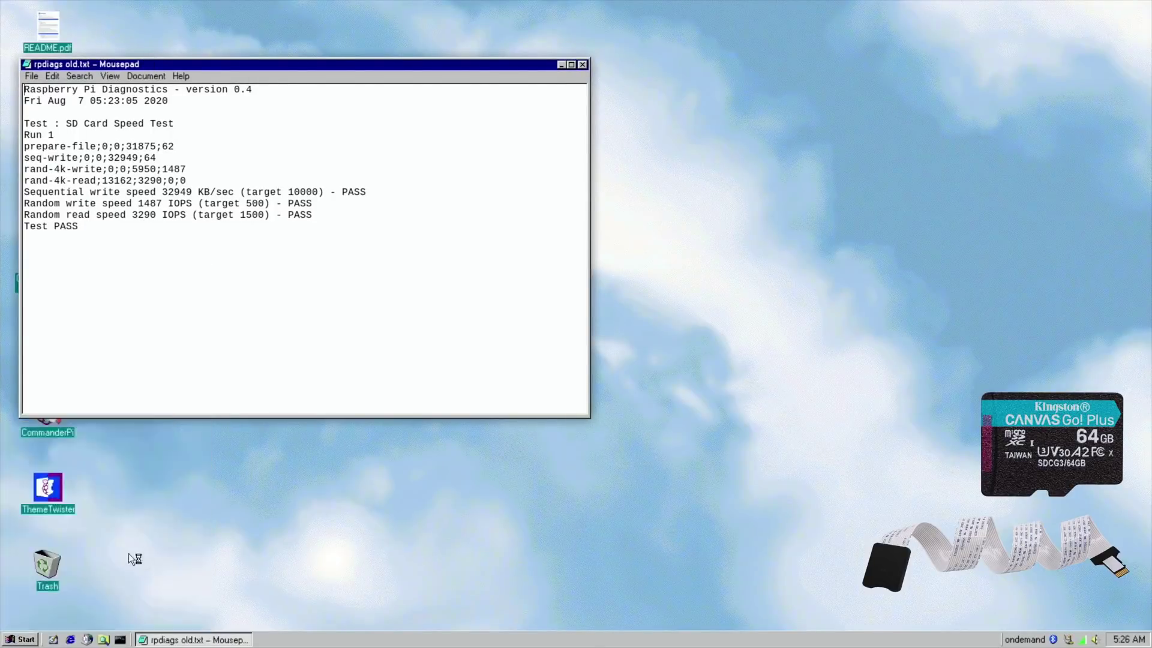
click(686, 419)
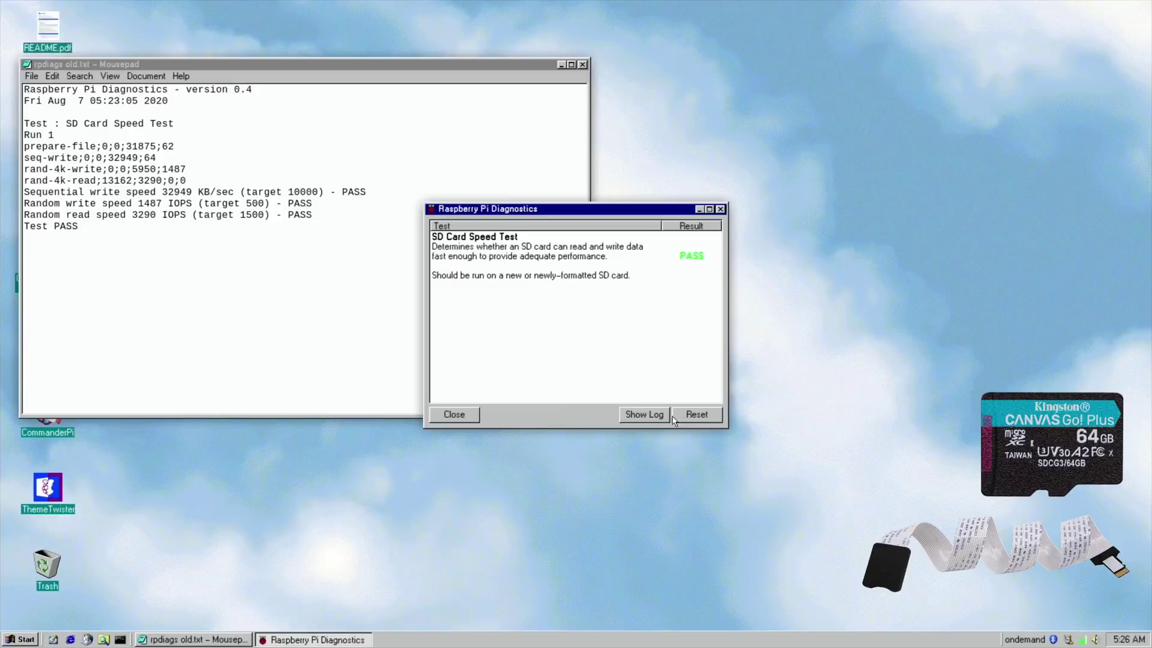
click(641, 415)
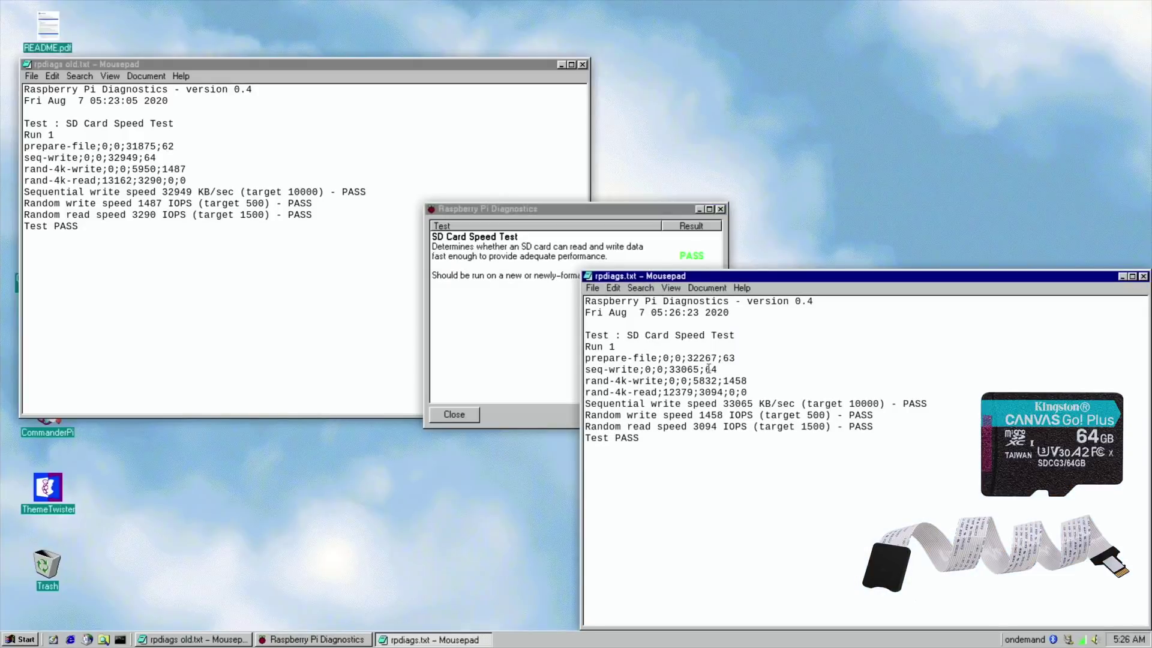
drag(727, 280, 162, 255)
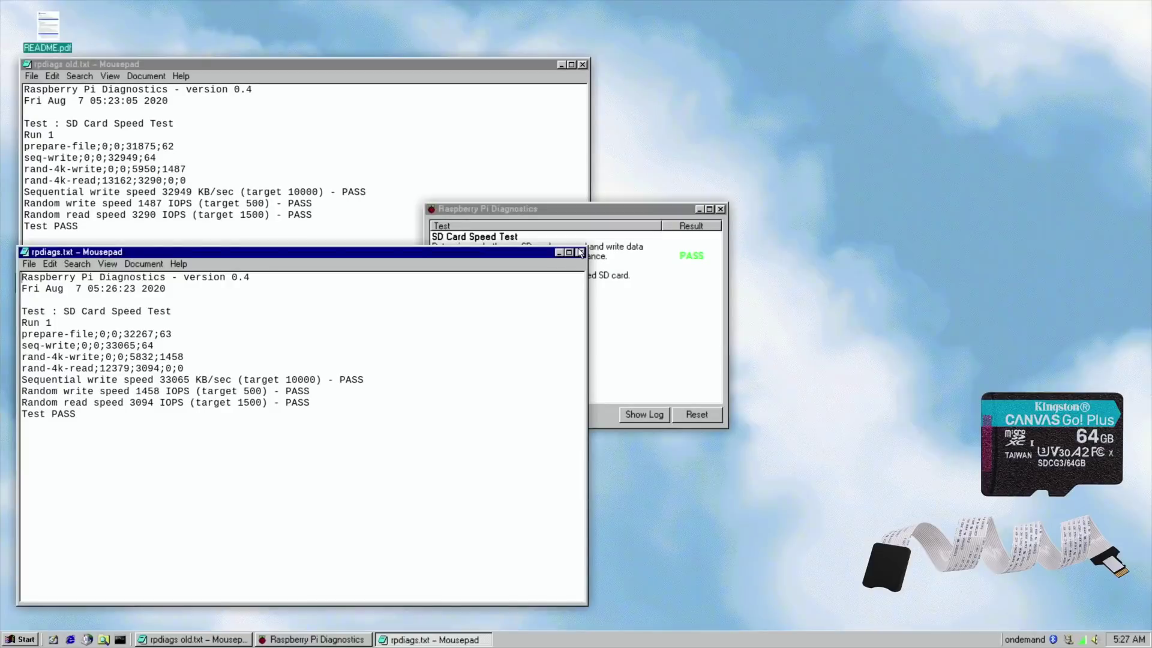
- Reset and rerun the SD card test, then show the new rpdiags.txt log (32768 KB/sec write) on the left
click(581, 253)
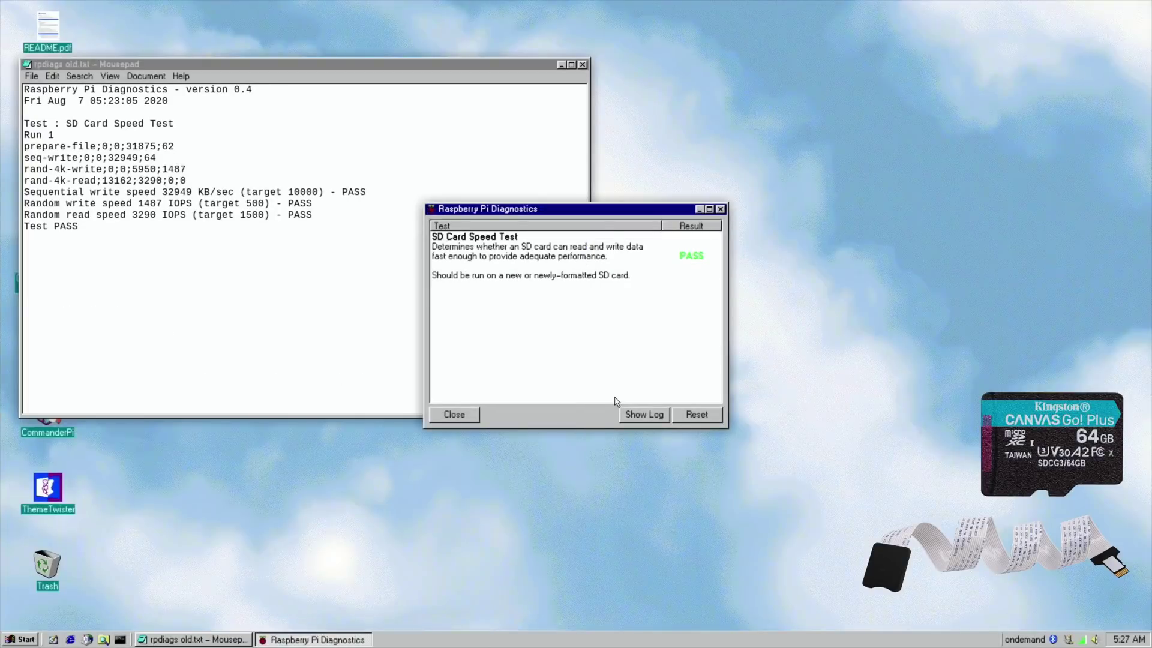
click(641, 415)
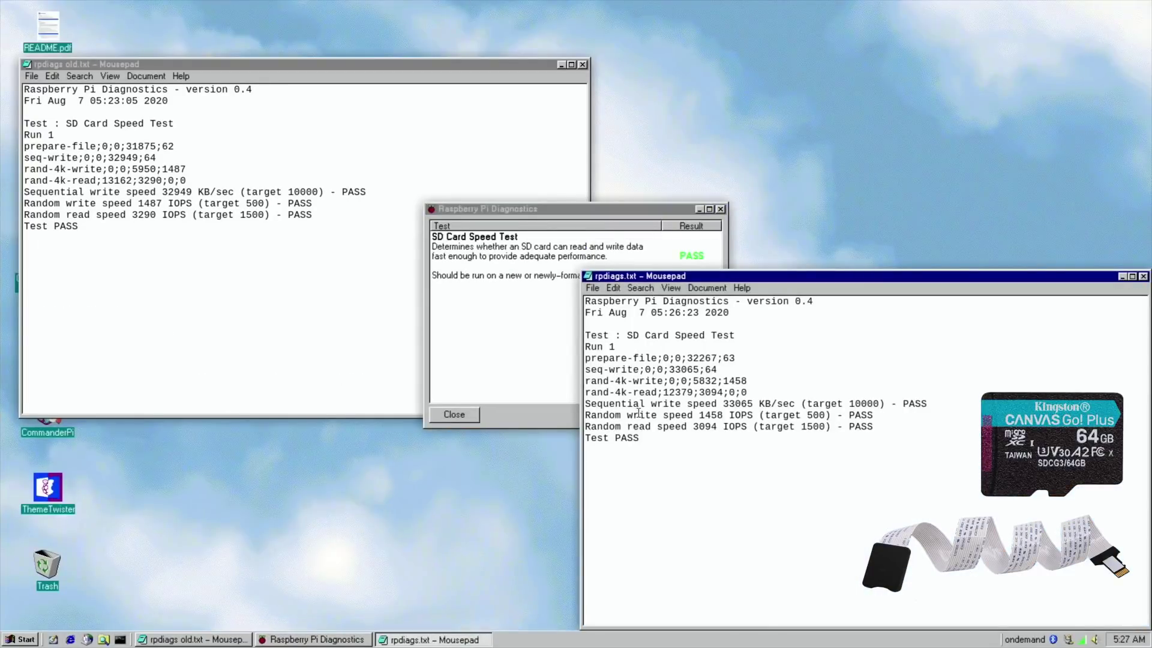
click(1144, 278)
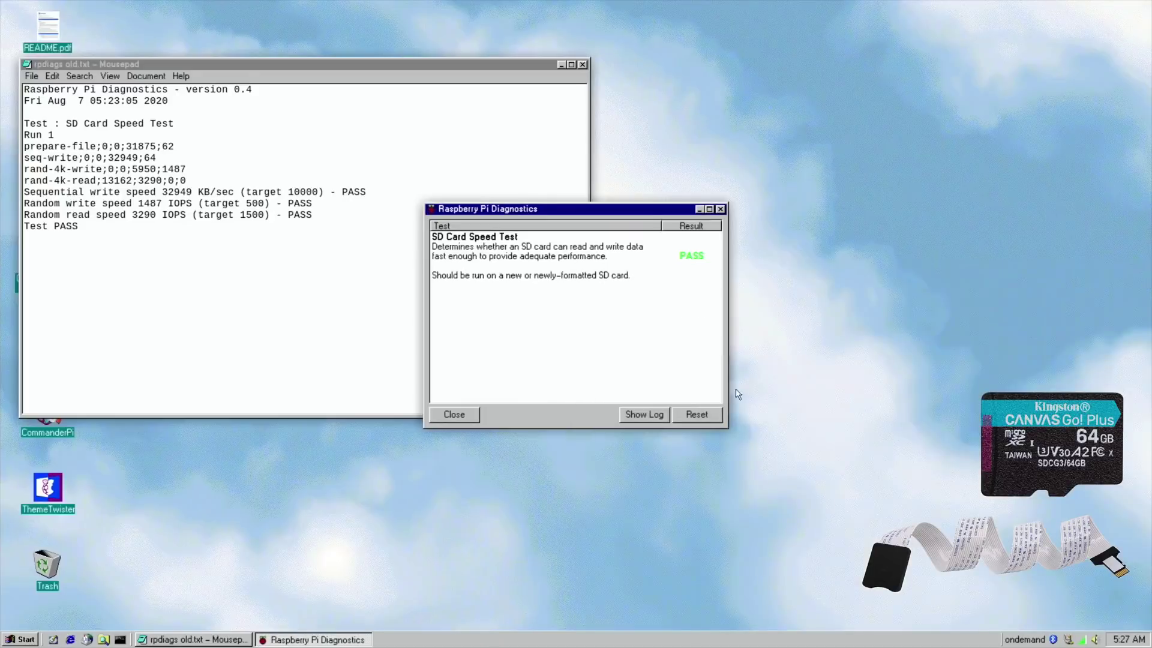
click(698, 415)
click(698, 415)
click(643, 415)
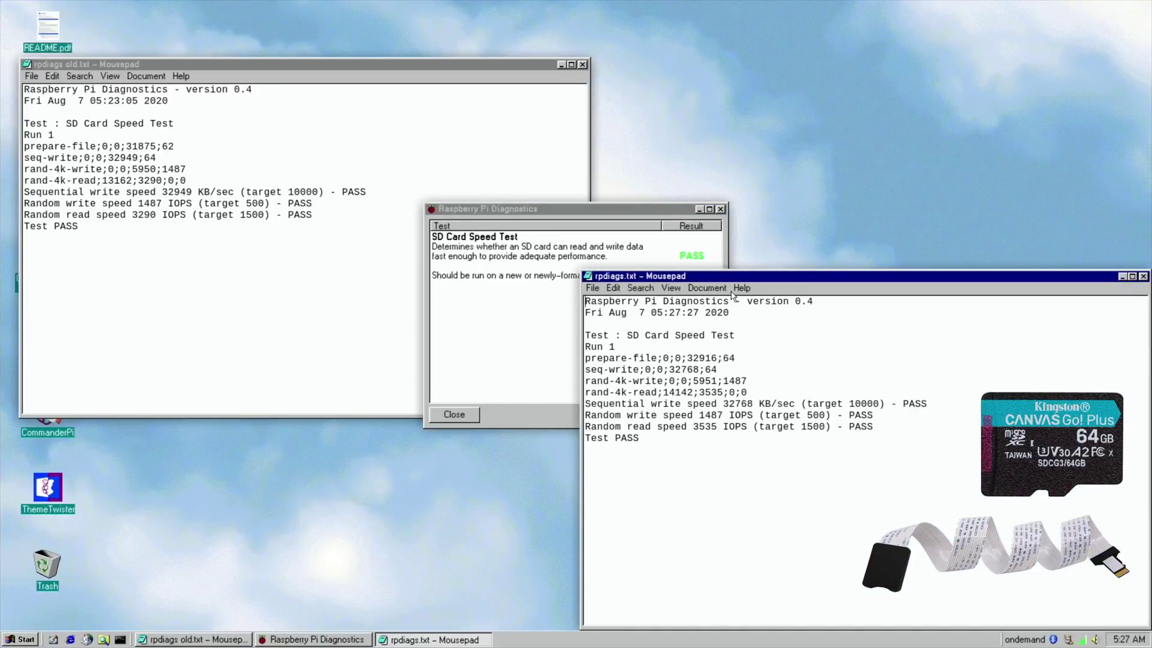
drag(718, 276, 168, 252)
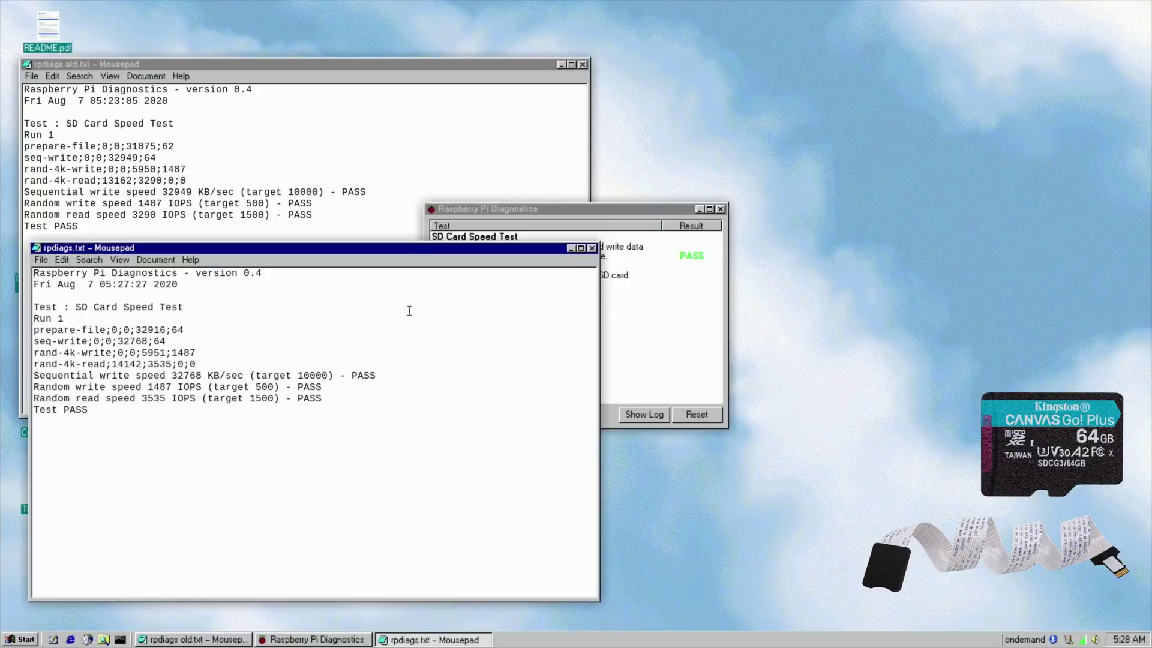
- Close both log windows, reopen the latest rpdiags.txt and copy its test result lines
click(593, 251)
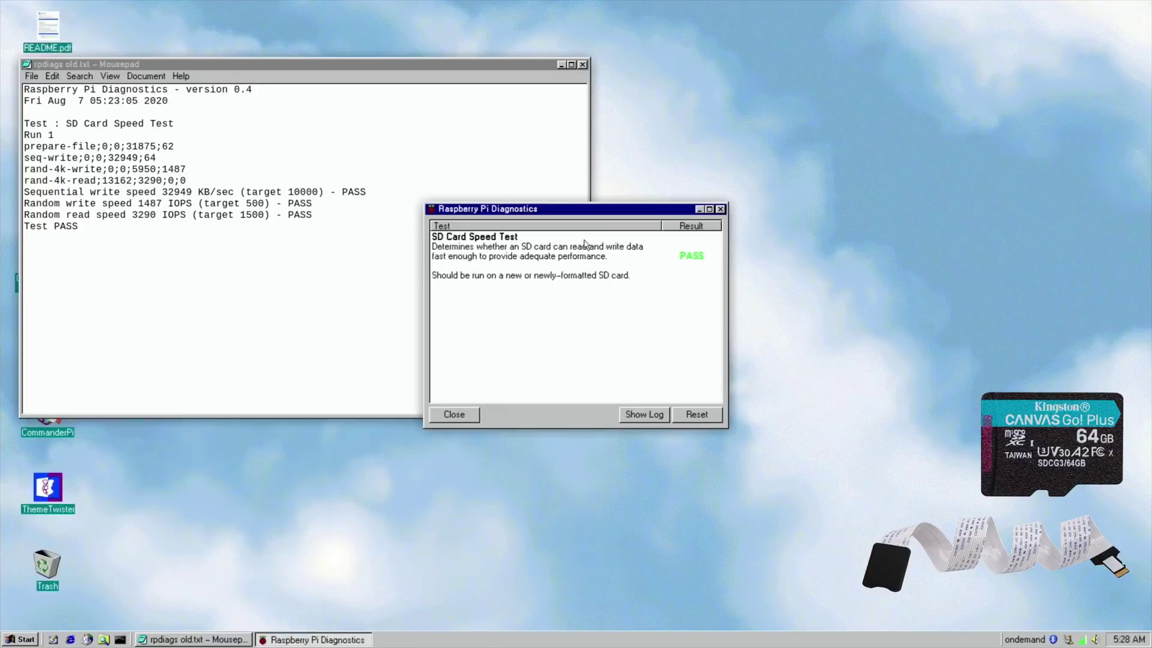
click(589, 67)
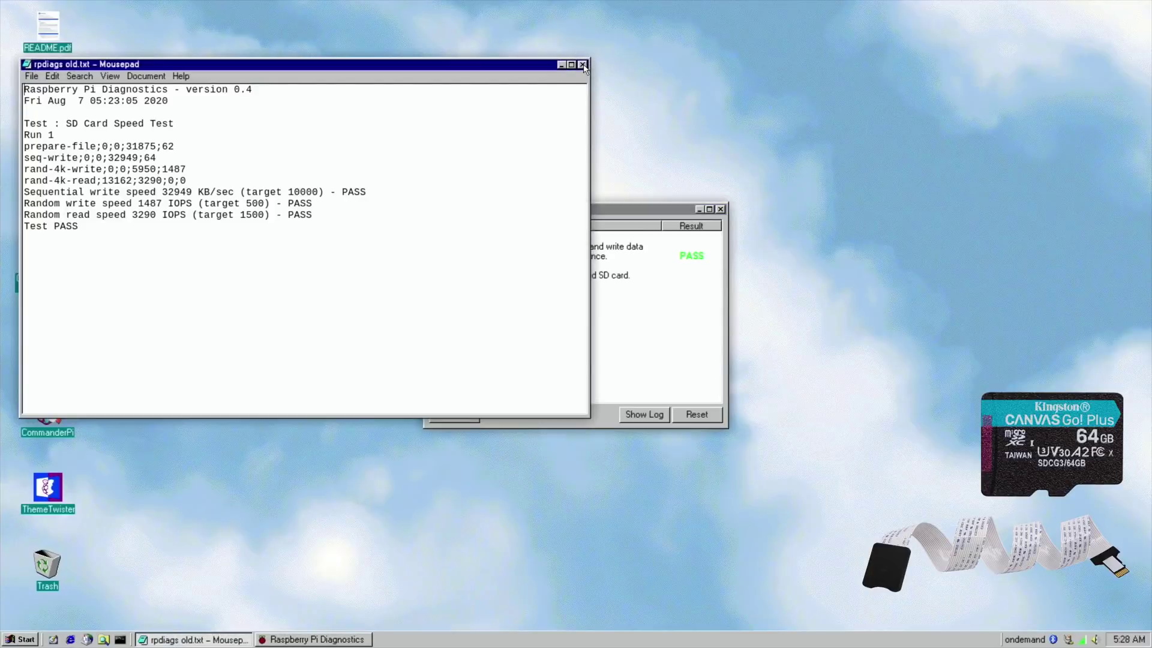
click(587, 65)
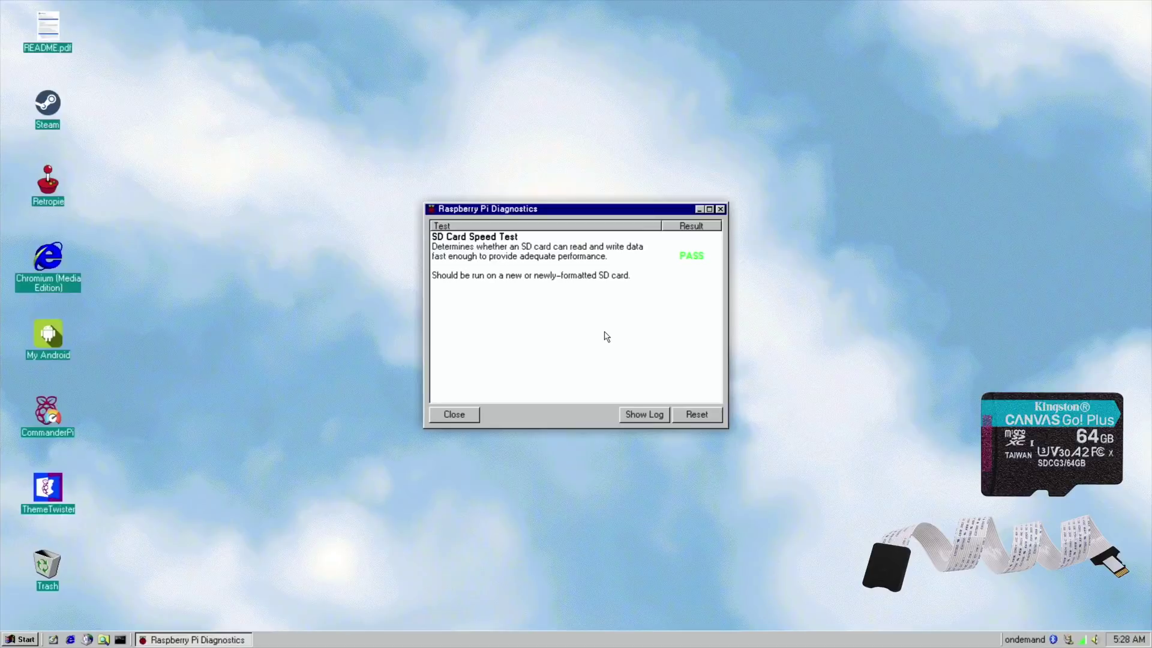
click(634, 415)
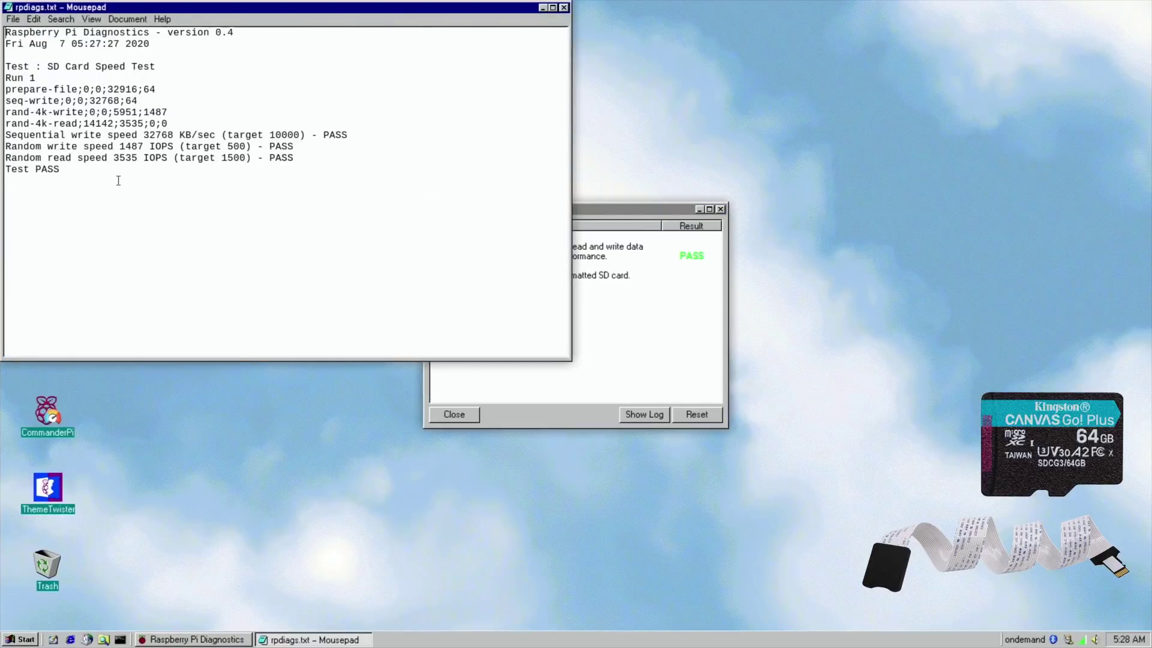
drag(118, 241, 6, 67)
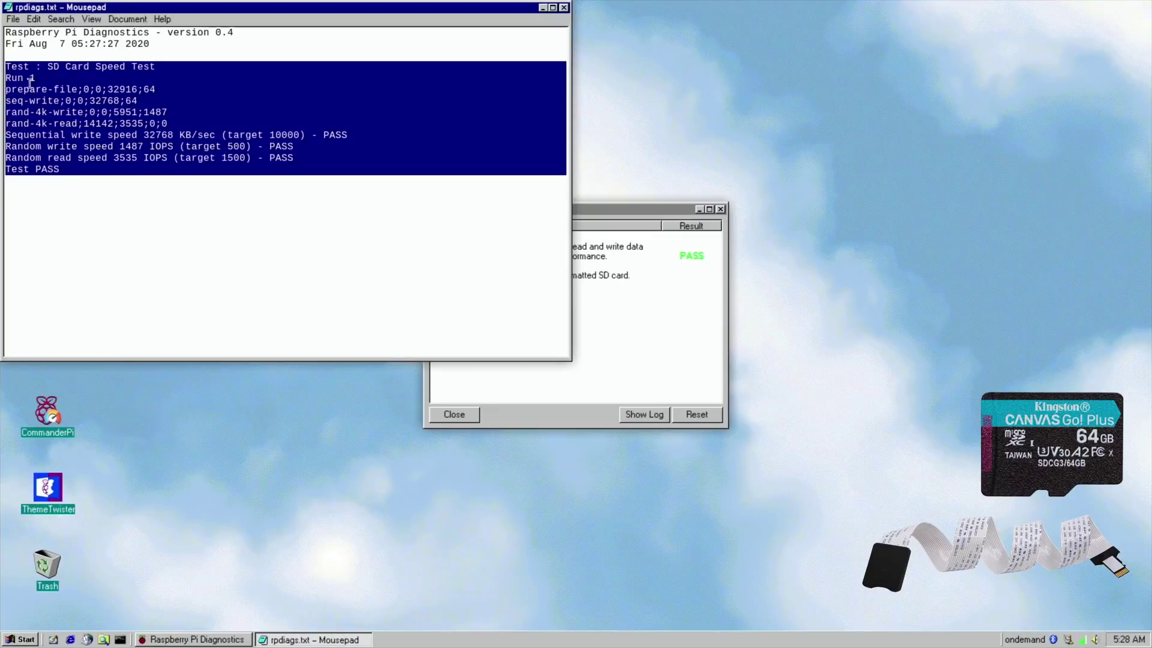
right_click(27, 82)
click(55, 141)
- Open rpdiags old.txt and paste the new results on a new line below Test PASS
click(103, 639)
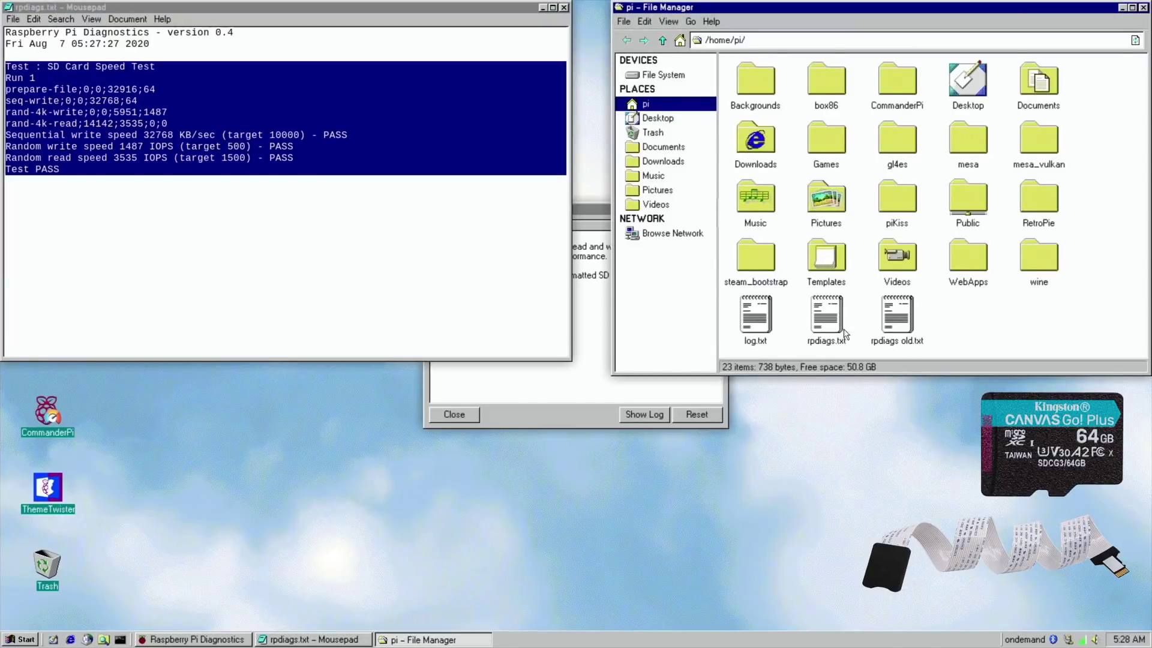
double_click(898, 318)
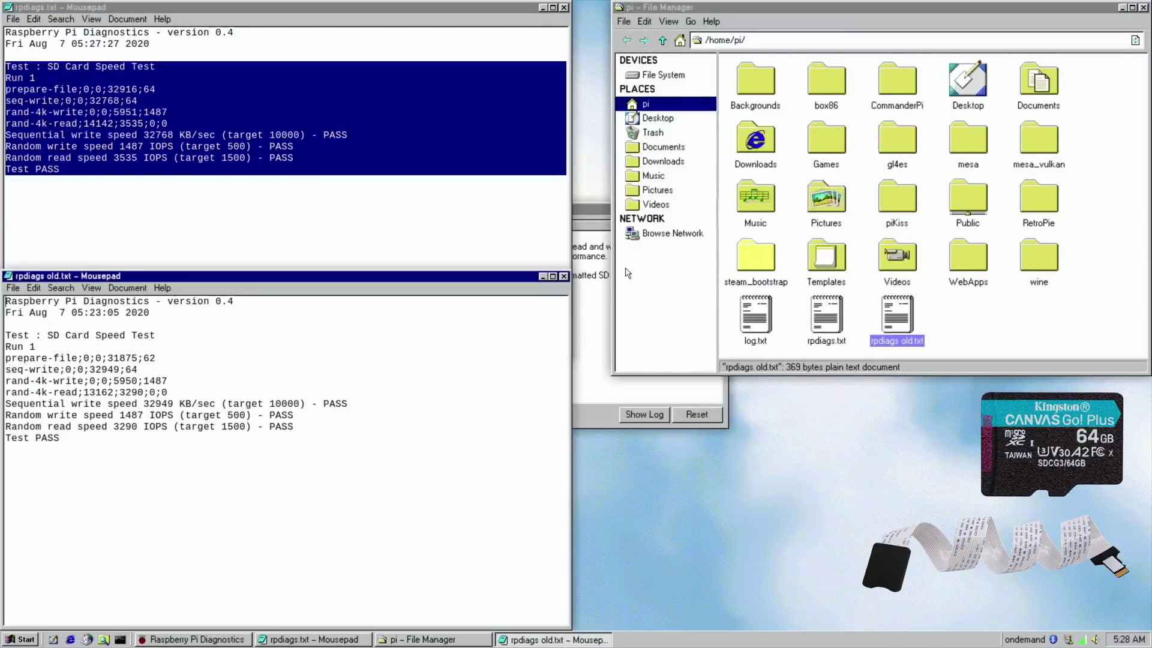
key(ctrl+End)
key(Return)
right_click(22, 461)
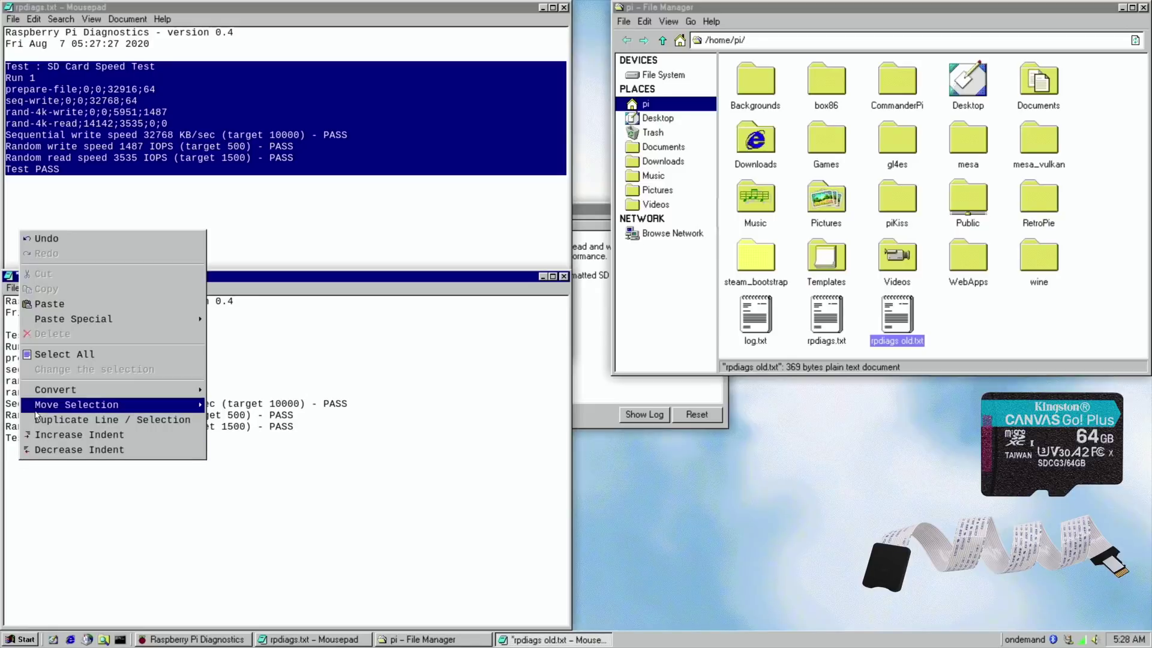
click(42, 304)
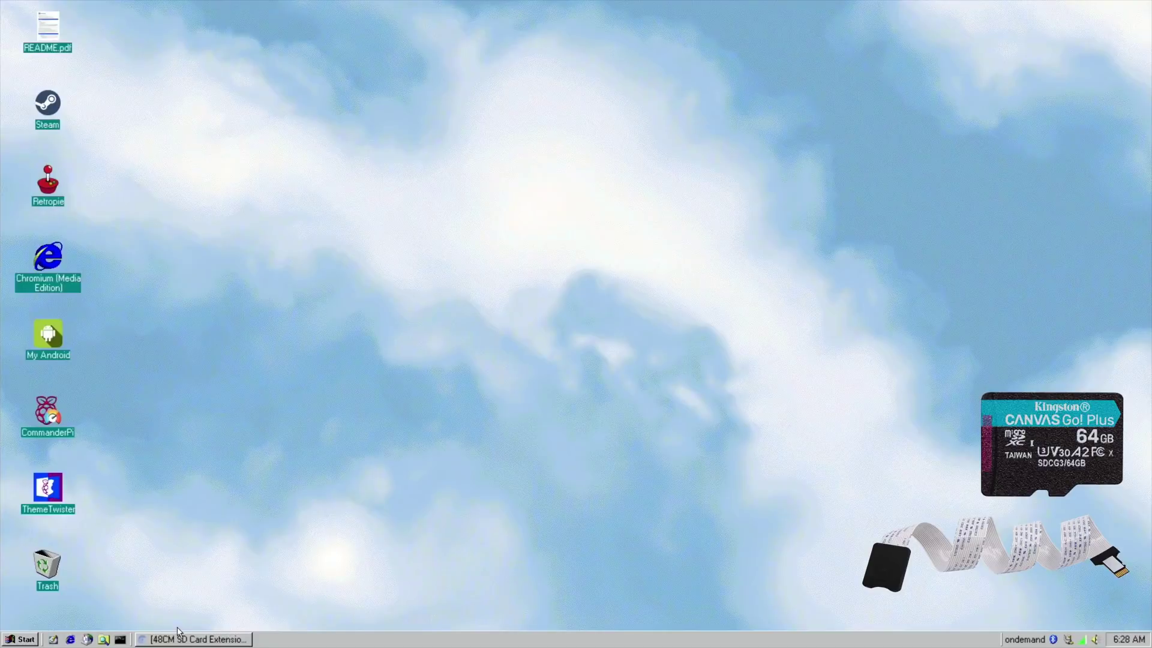
- Restore the Amazon 48CM SD Card Extension Cable page, then view the 52Pi Wiki File:Scrack6.jpg tab
click(143, 640)
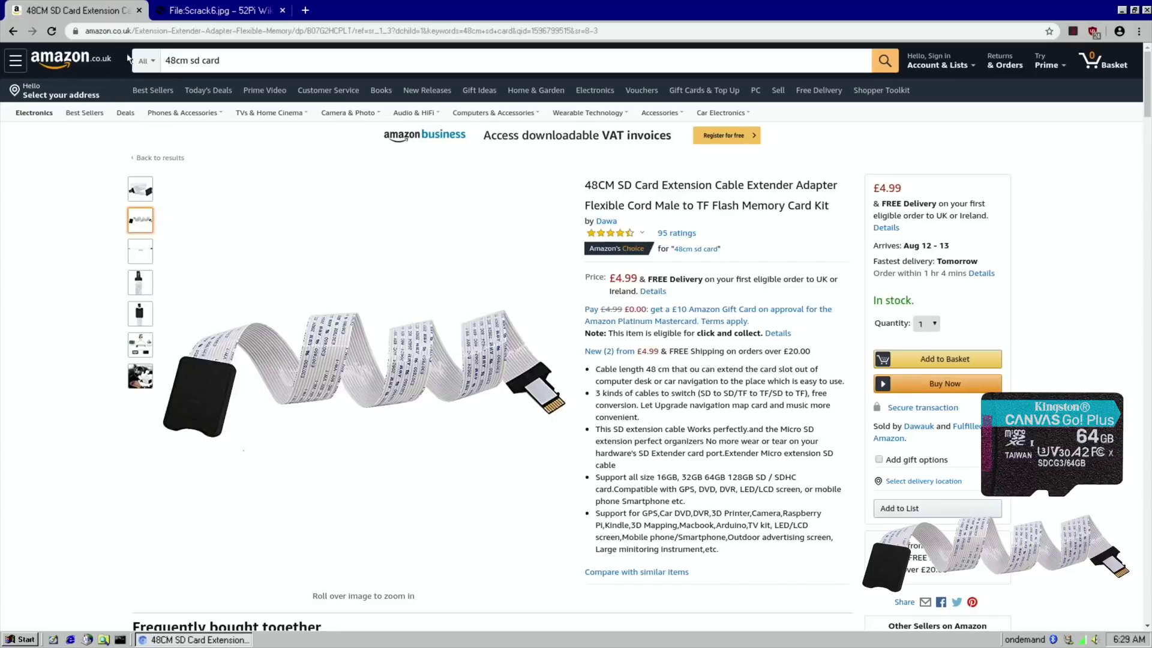
click(183, 17)
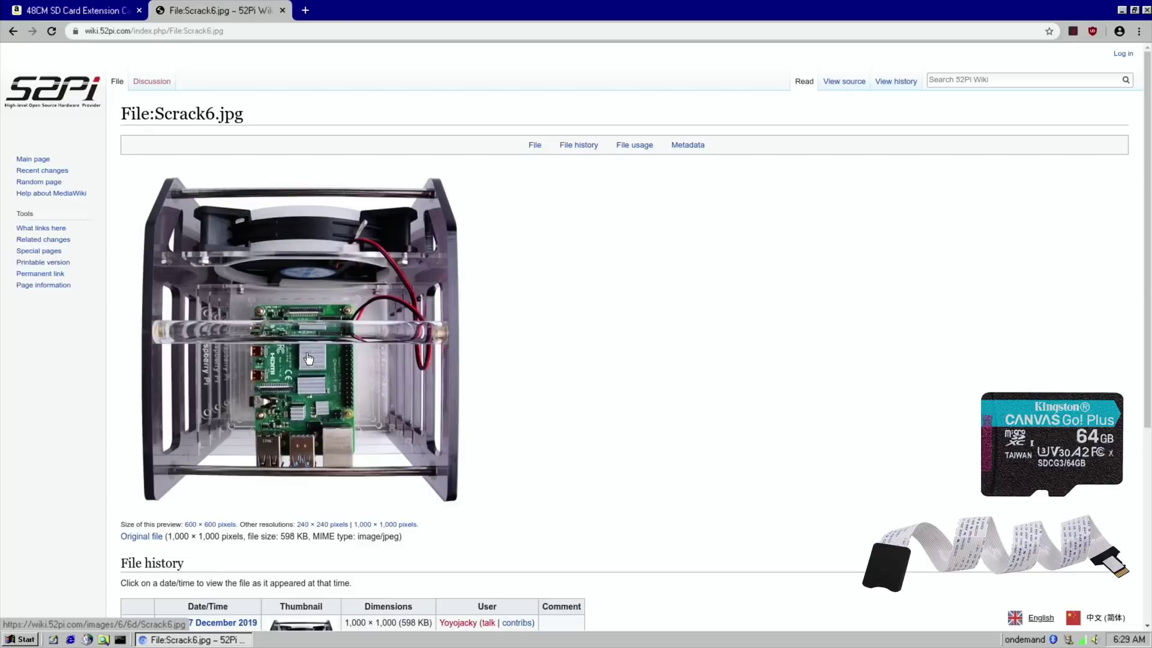
scroll(309, 359, down, 3)
scroll(308, 358, up, 2)
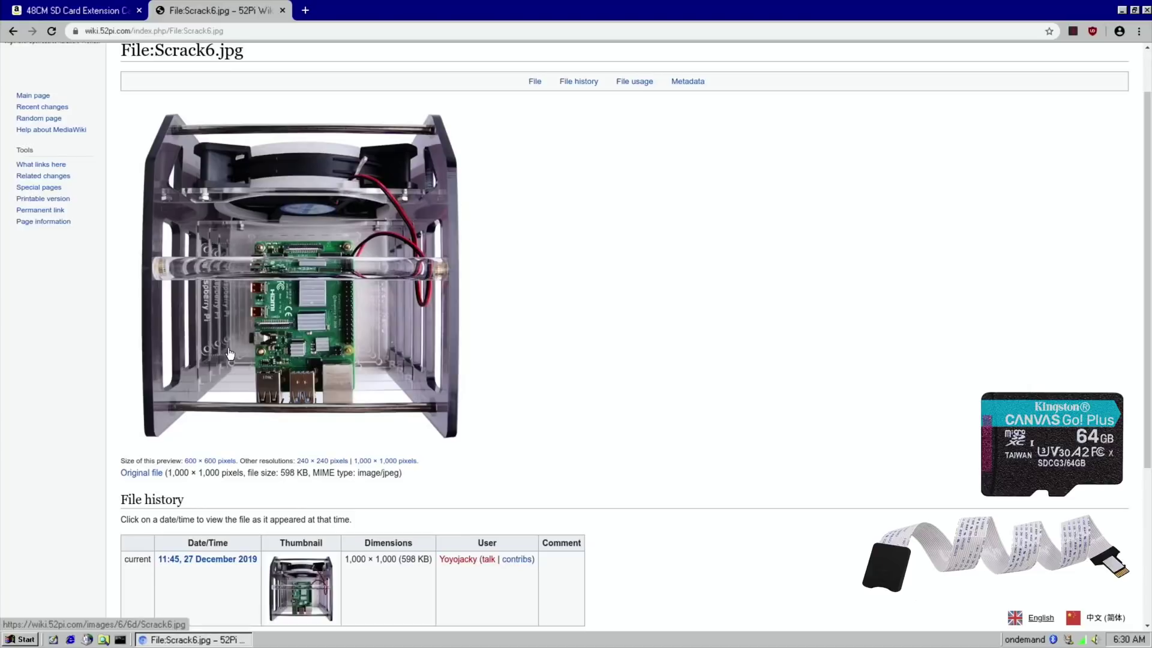
scroll(230, 354, down, 4)
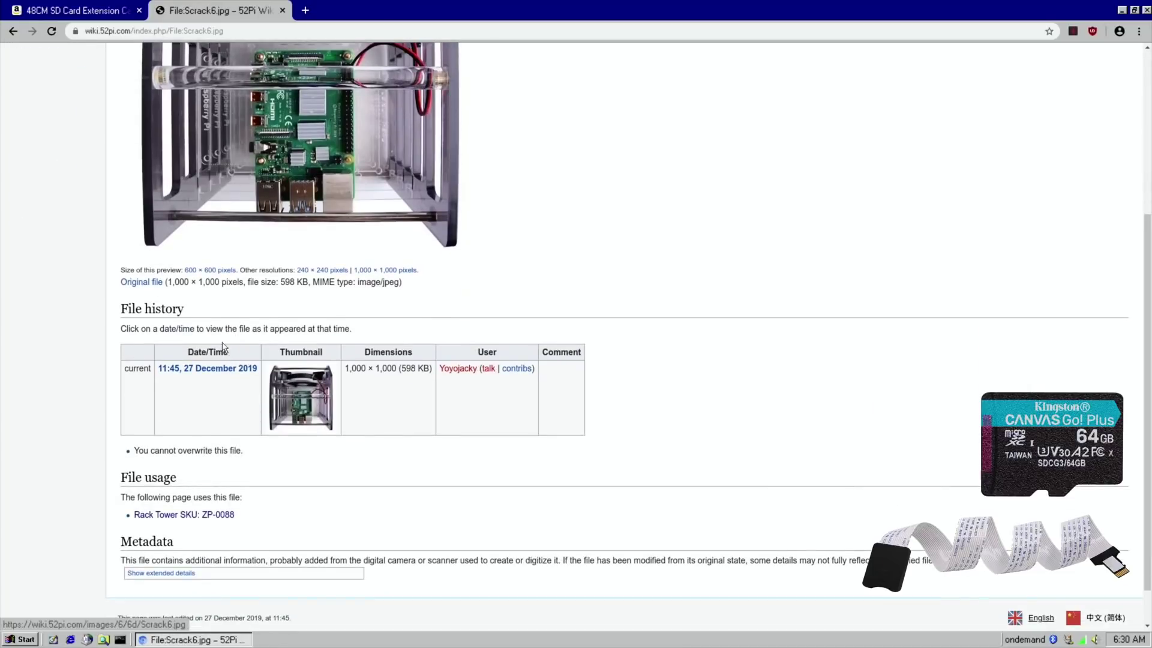
scroll(229, 354, up, 5)
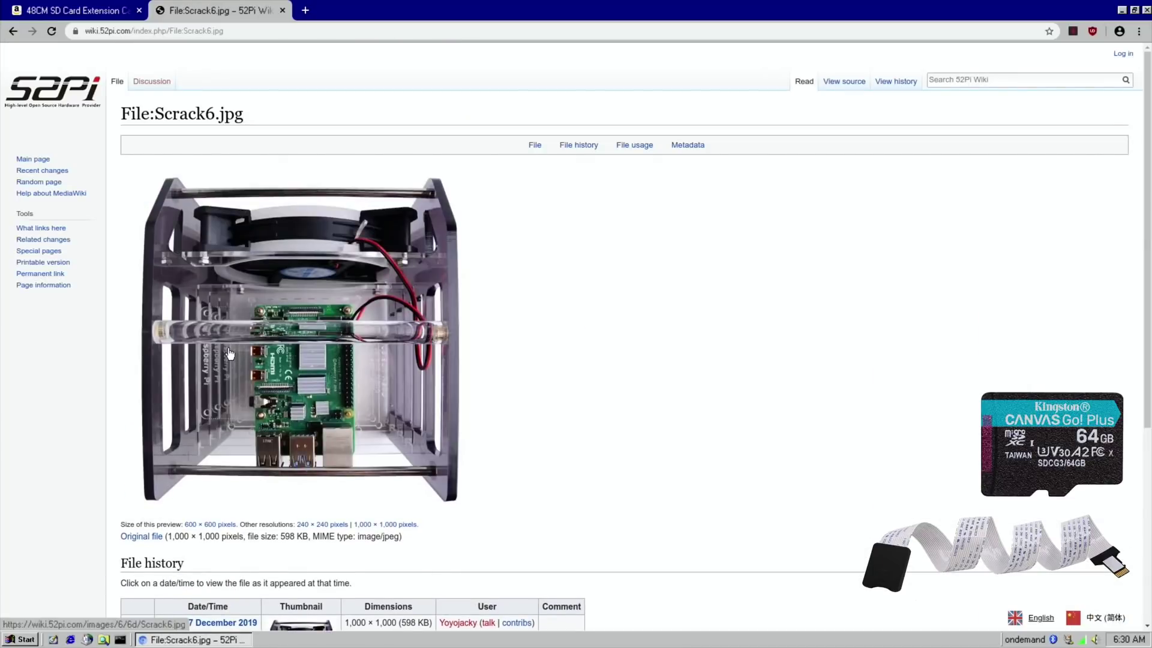